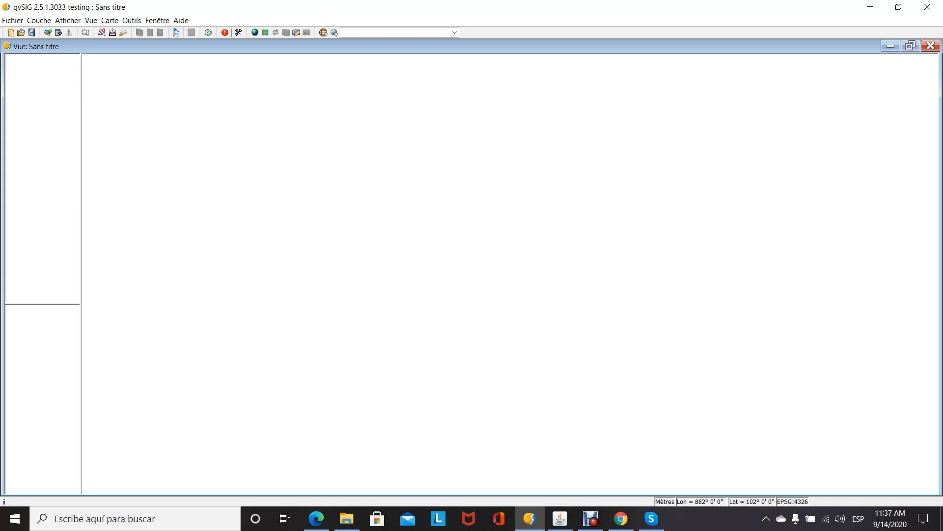
# Step: Set the view's projection to EPSG:25830 (ETRS89 / UTM zone 30N) in its properties
pyautogui.click(91, 20)
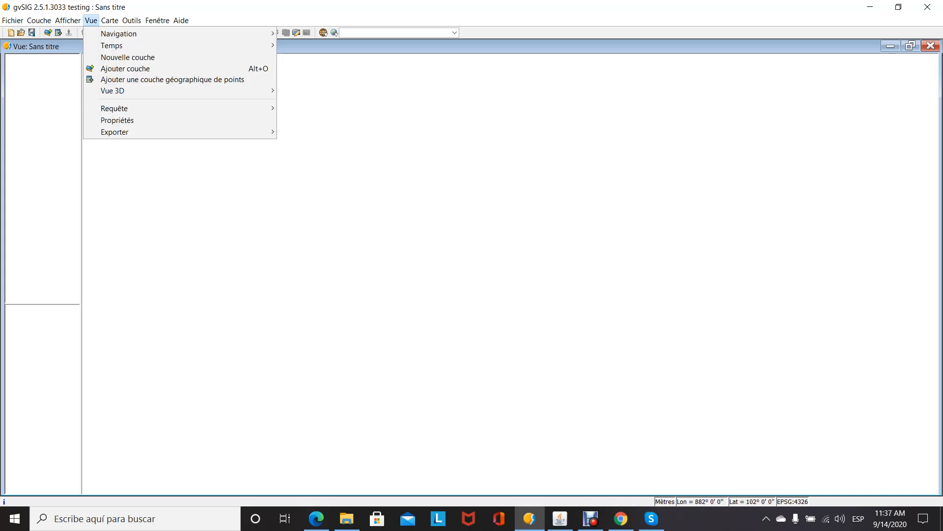
pyautogui.click(108, 120)
pyautogui.click(219, 182)
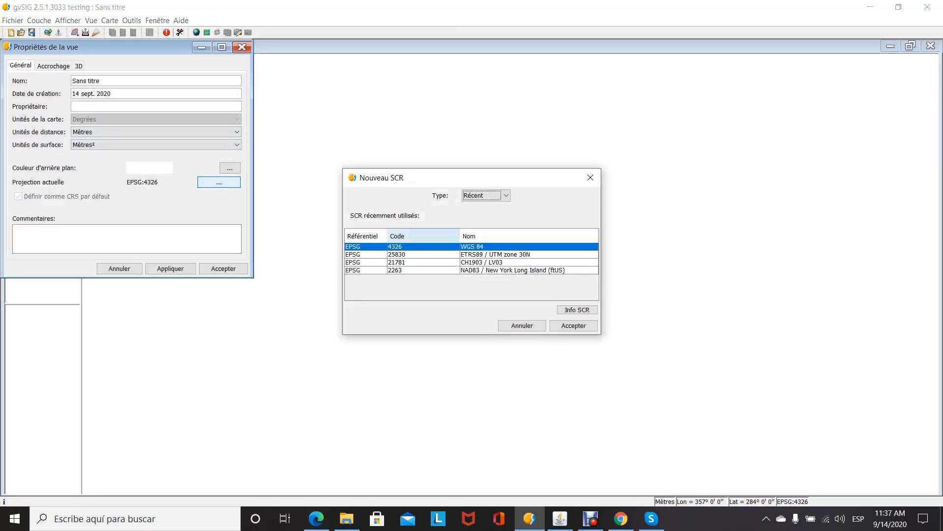
pyautogui.click(422, 254)
pyautogui.click(573, 326)
pyautogui.click(170, 268)
pyautogui.click(224, 268)
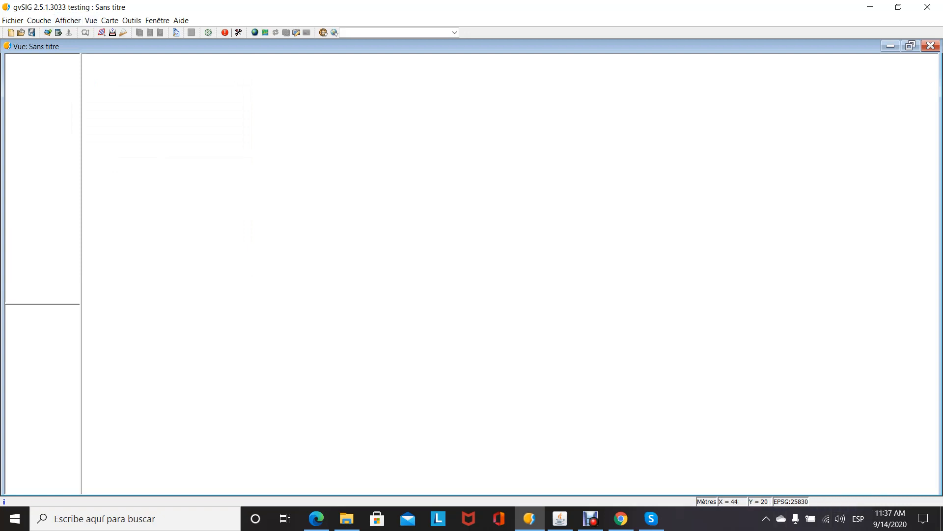
# Step: Add the Yacimientos_Comunidad_Valenciana.shp layer from the Yacim_Com_Val folder to the view
pyautogui.click(47, 33)
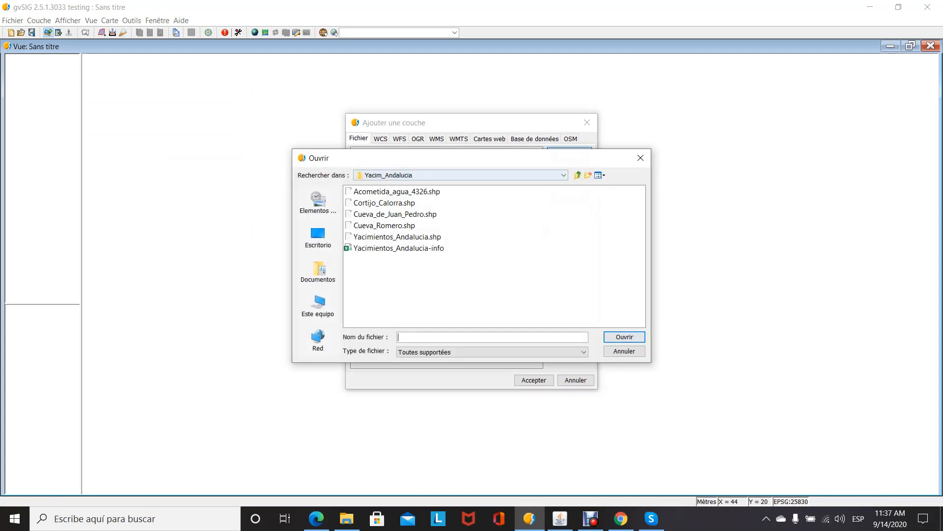
pyautogui.click(578, 175)
pyautogui.doubleClick(374, 237)
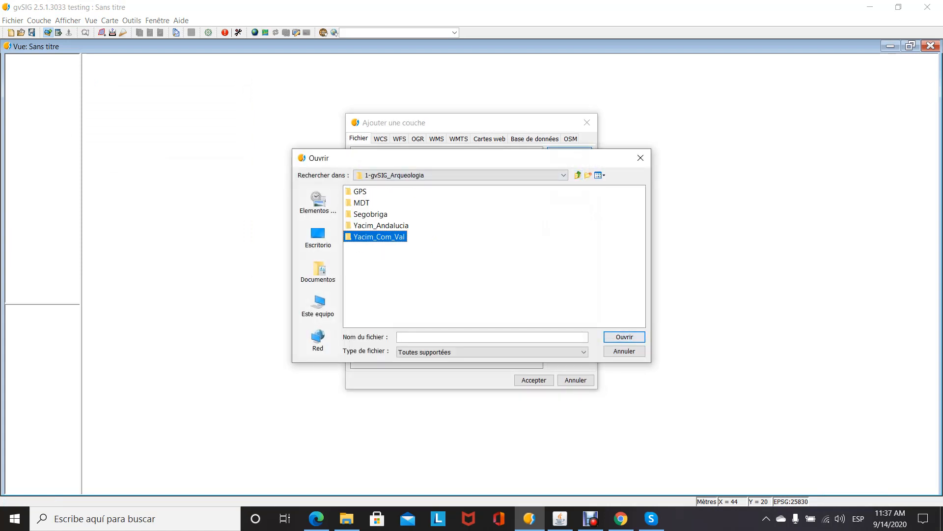
pyautogui.doubleClick(420, 214)
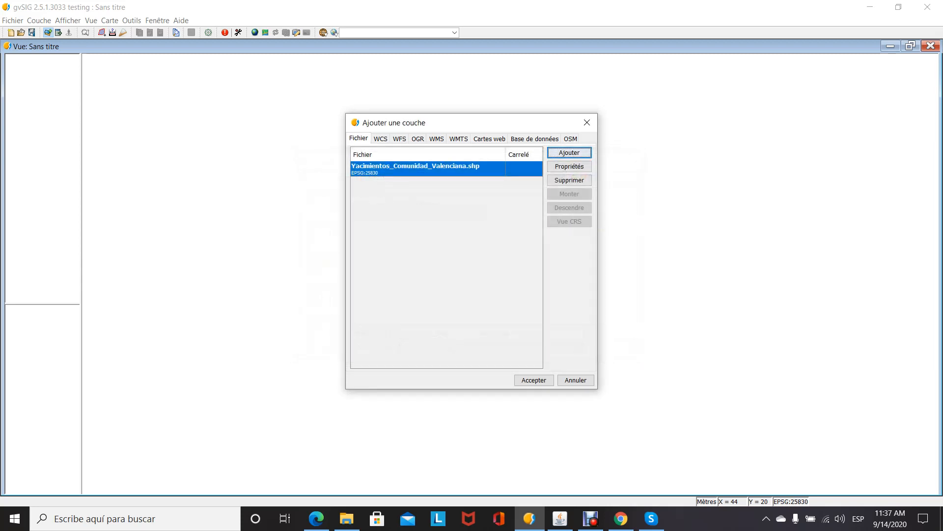
pyautogui.click(530, 378)
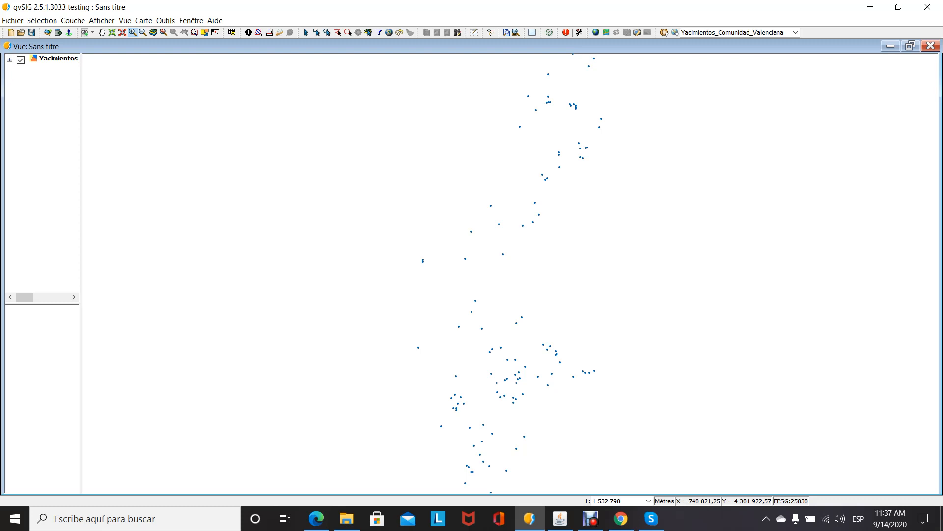
# Step: Choose the heat map (Carte de chaleur) symbology for the Yacimientos_Comunidad_Valenciana layer
pyautogui.rightClick(64, 61)
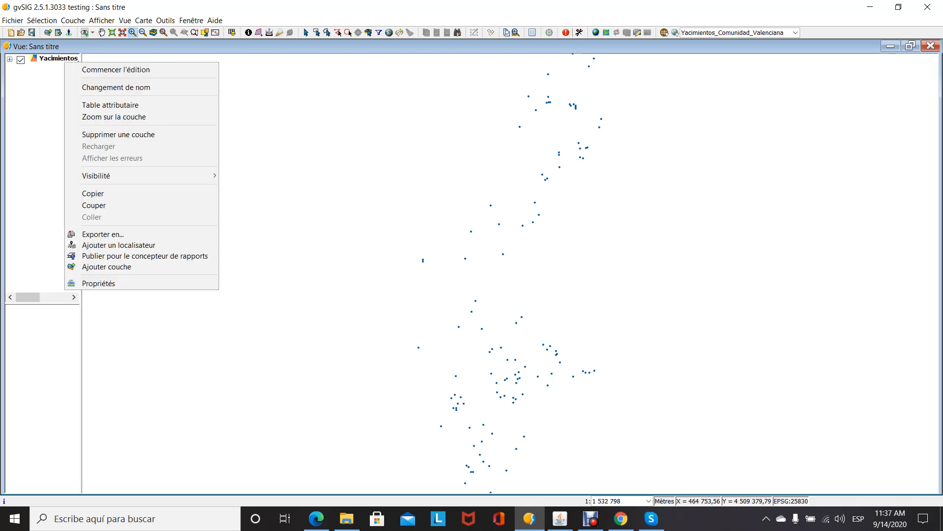
pyautogui.click(88, 283)
pyautogui.click(64, 76)
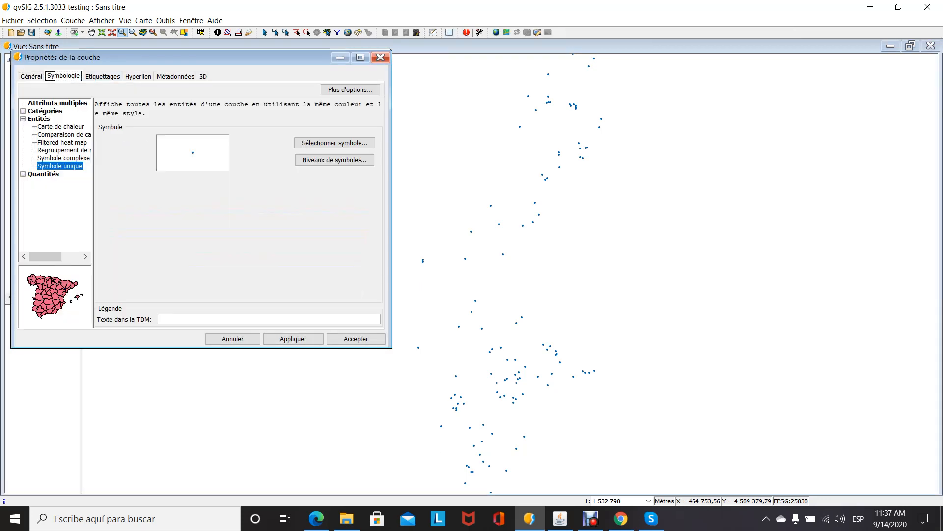
pyautogui.click(24, 111)
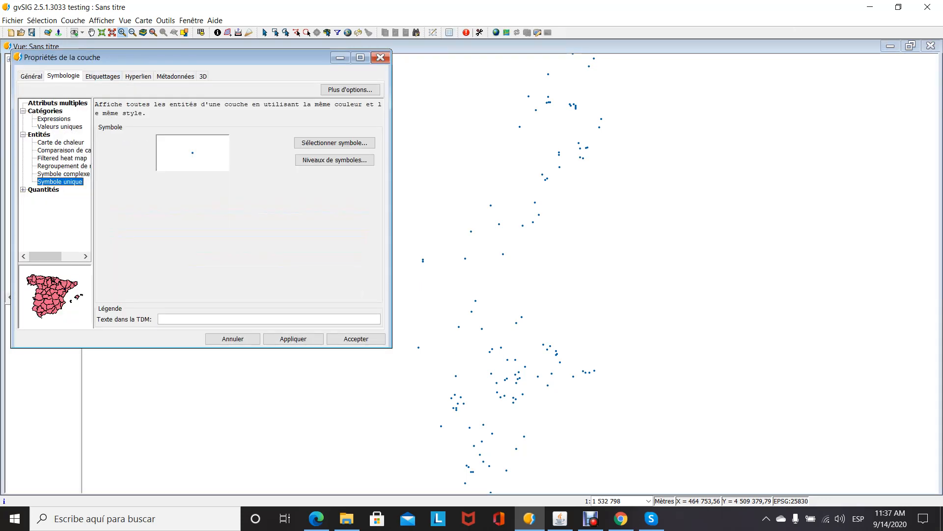
pyautogui.click(23, 190)
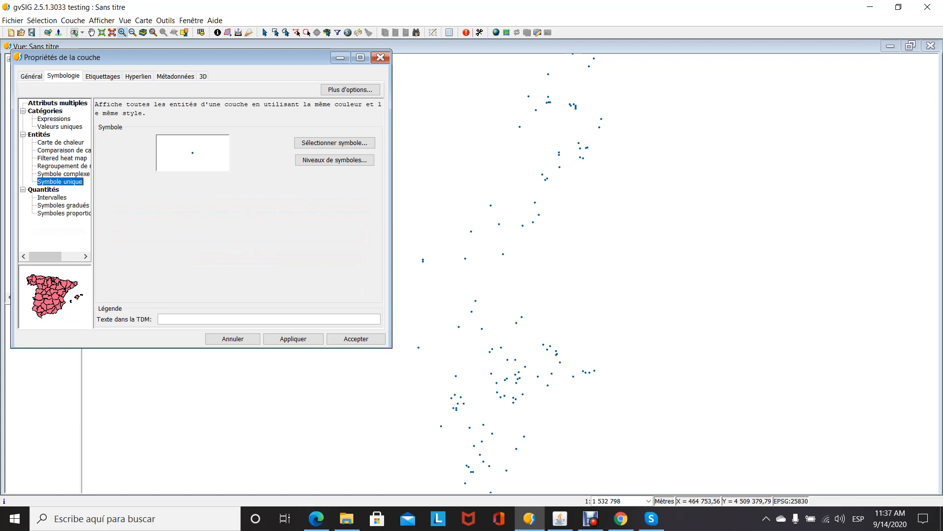
pyautogui.click(61, 142)
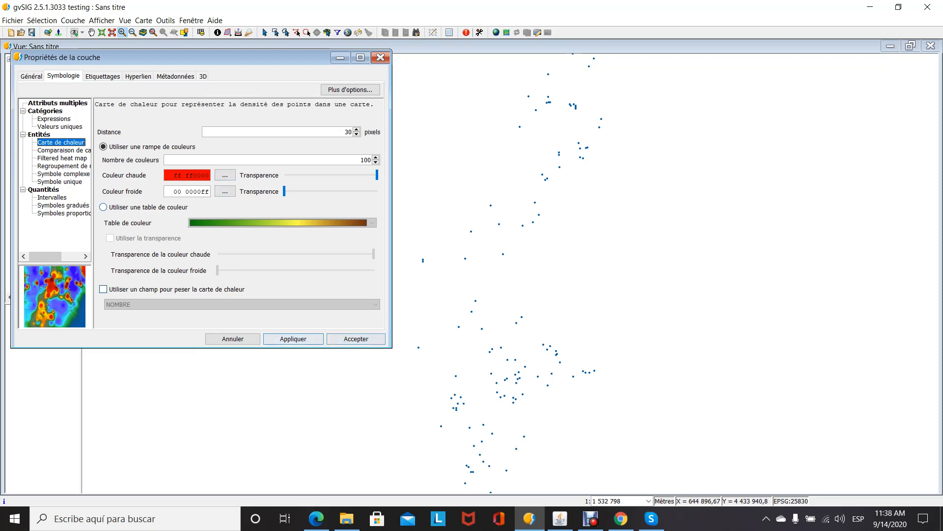
# Step: Set the heat map's hot colour to red ff3333 and its cold colour to light yellow, apply them, and expand the layer's legend
pyautogui.click(225, 175)
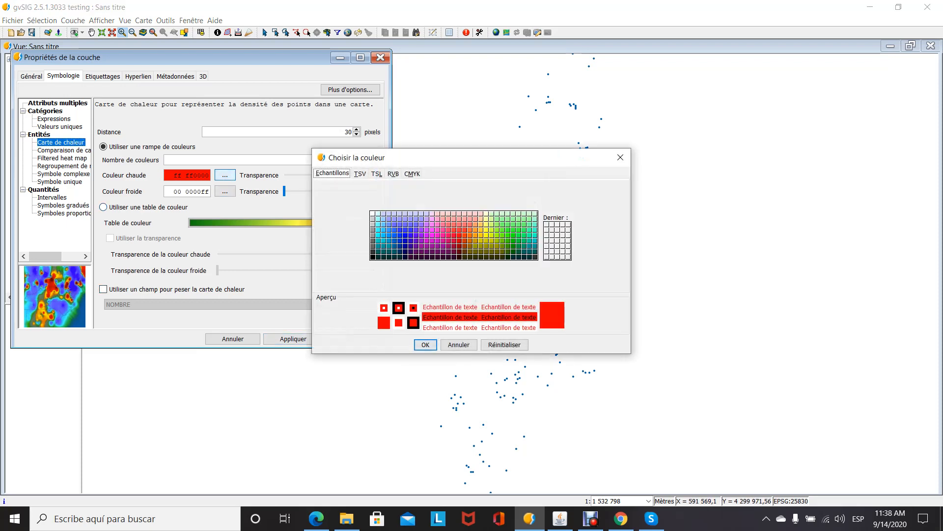
pyautogui.click(460, 230)
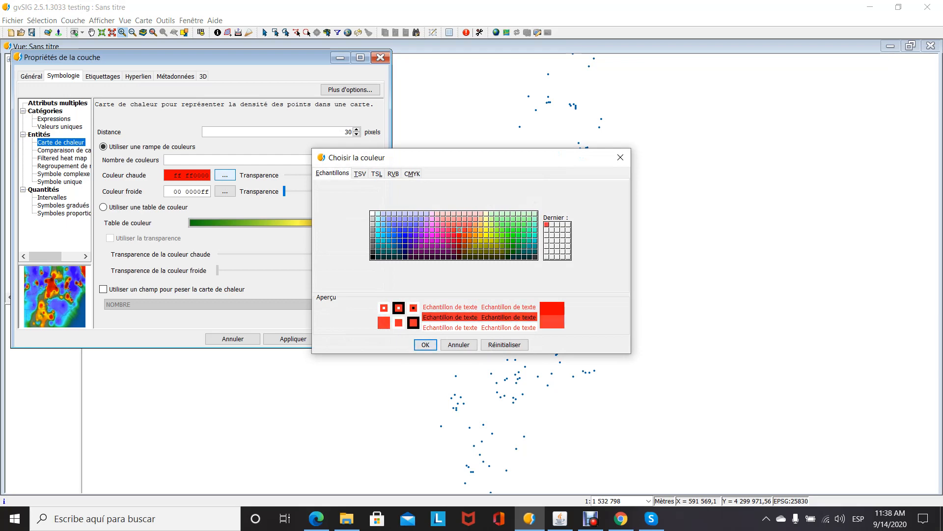
pyautogui.press('Return')
pyautogui.click(224, 191)
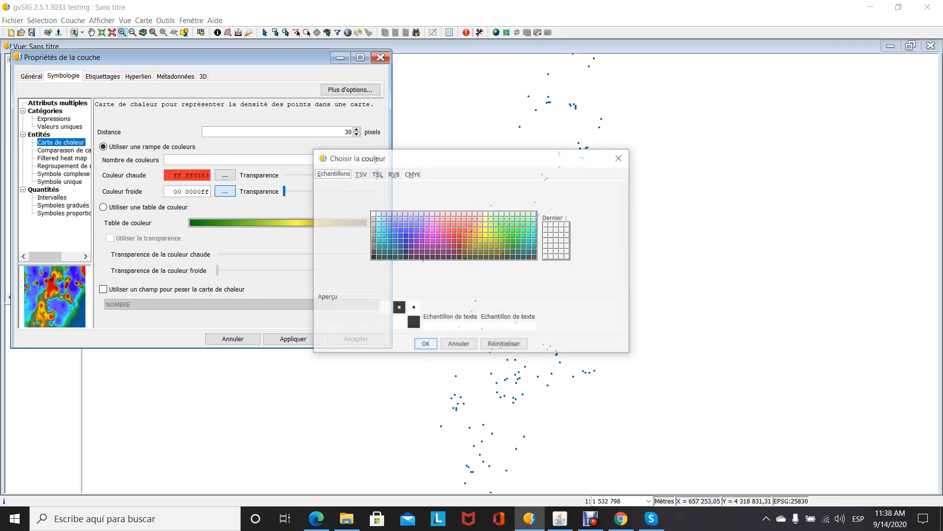
pyautogui.click(486, 224)
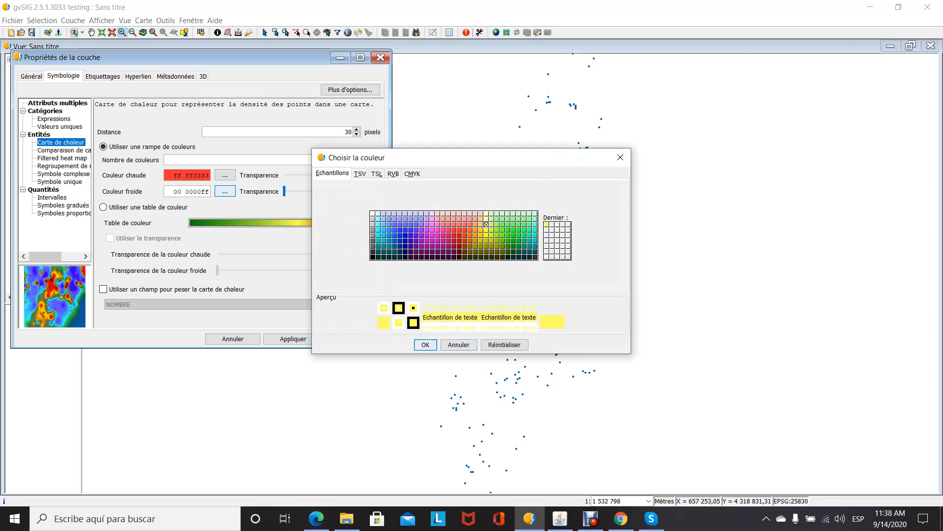
pyautogui.click(426, 345)
pyautogui.click(293, 339)
pyautogui.click(356, 339)
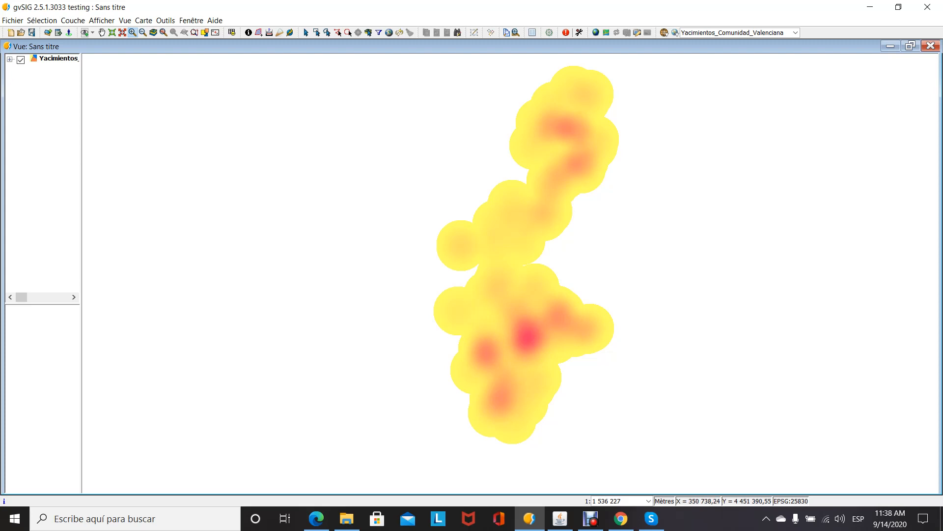
pyautogui.click(10, 60)
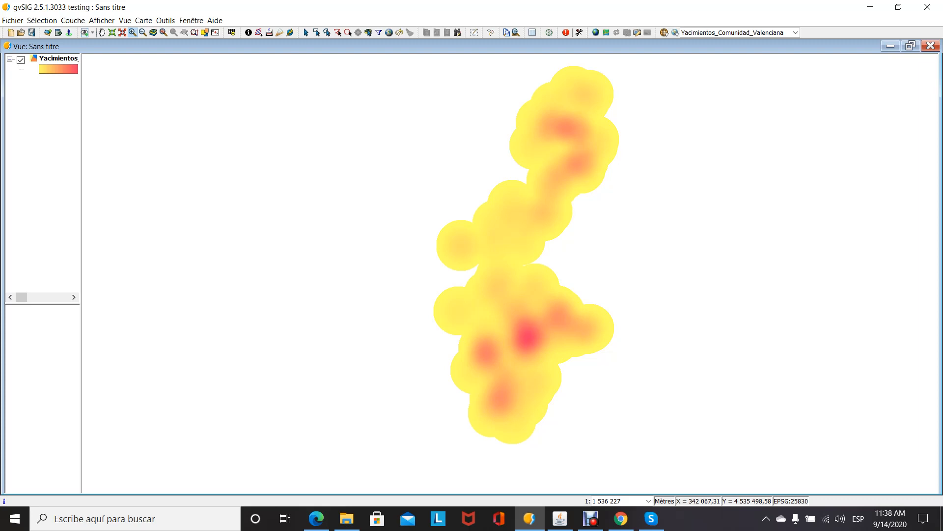
# Step: Add the MDT_Cova_Sant_Marti raster from the MDT folder and zoom to its extent
pyautogui.click(48, 33)
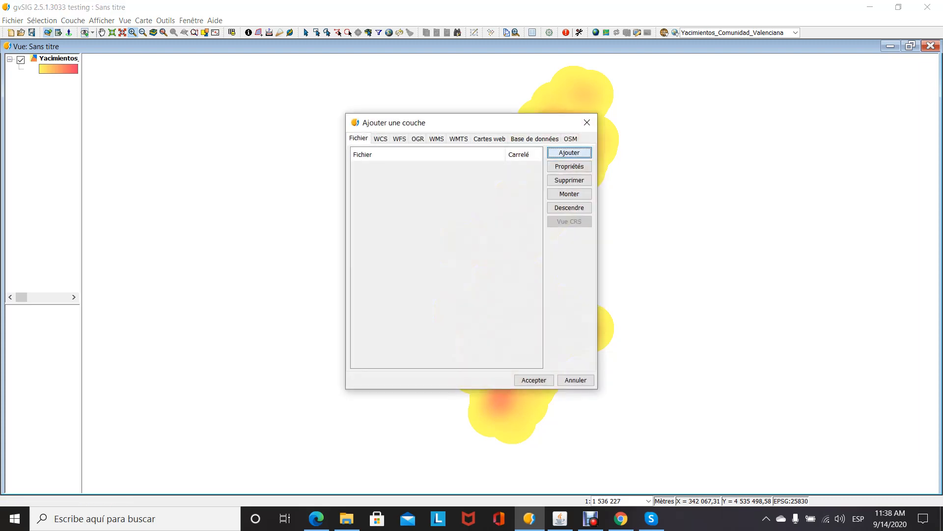
pyautogui.click(569, 151)
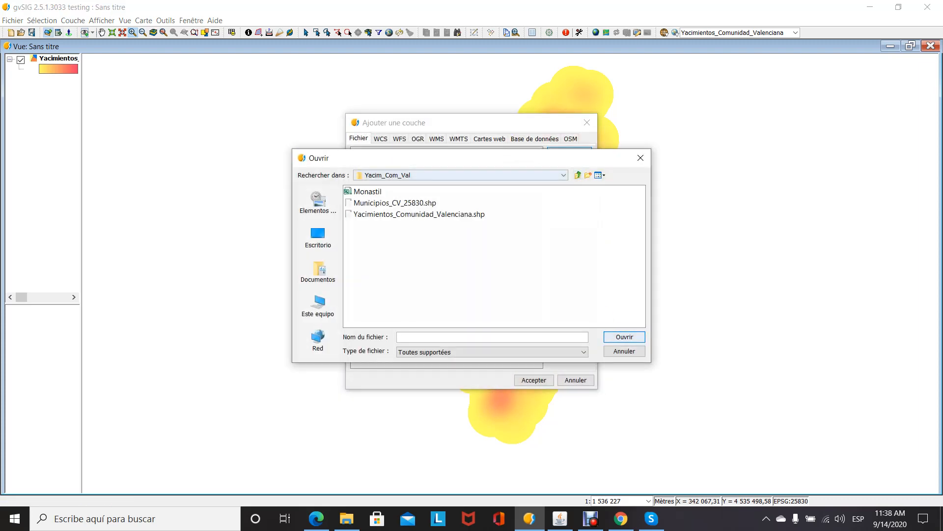
pyautogui.click(578, 175)
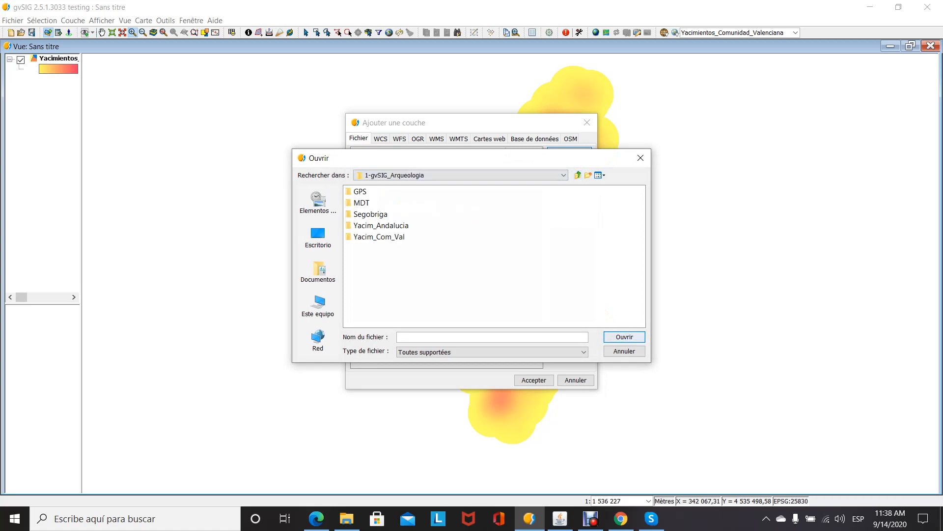
pyautogui.doubleClick(361, 203)
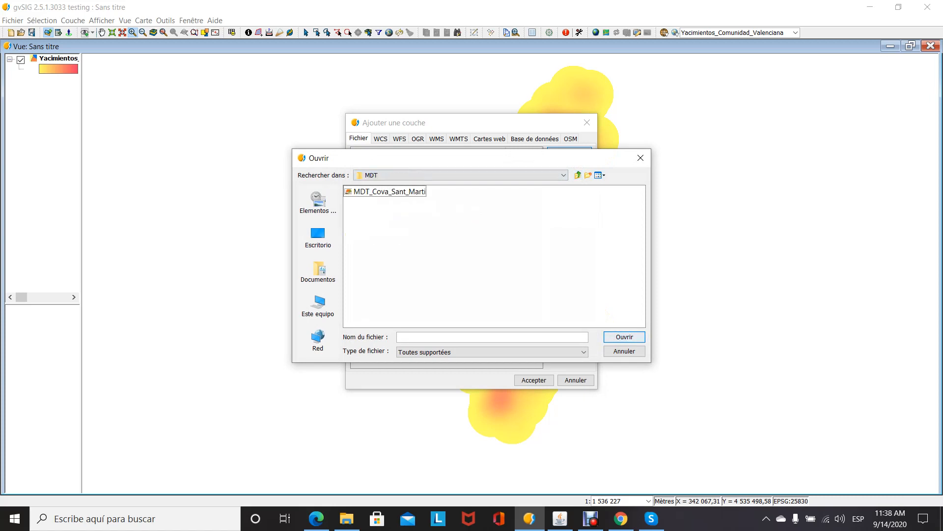
pyautogui.doubleClick(389, 191)
pyautogui.click(435, 276)
pyautogui.click(533, 380)
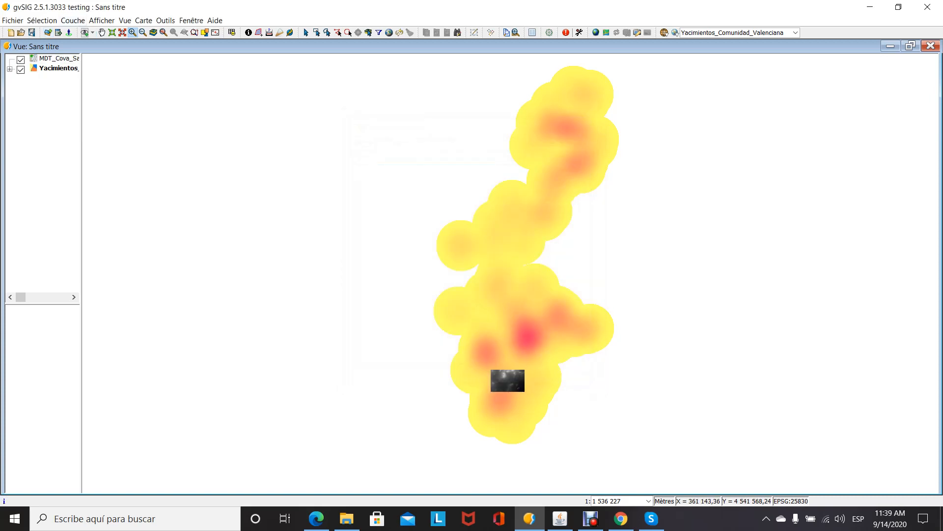
pyautogui.rightClick(62, 58)
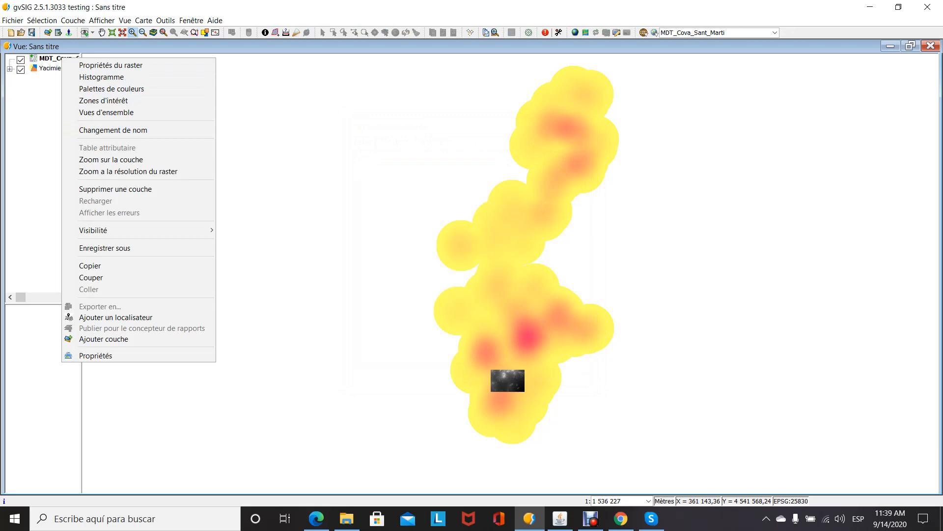
pyautogui.click(111, 159)
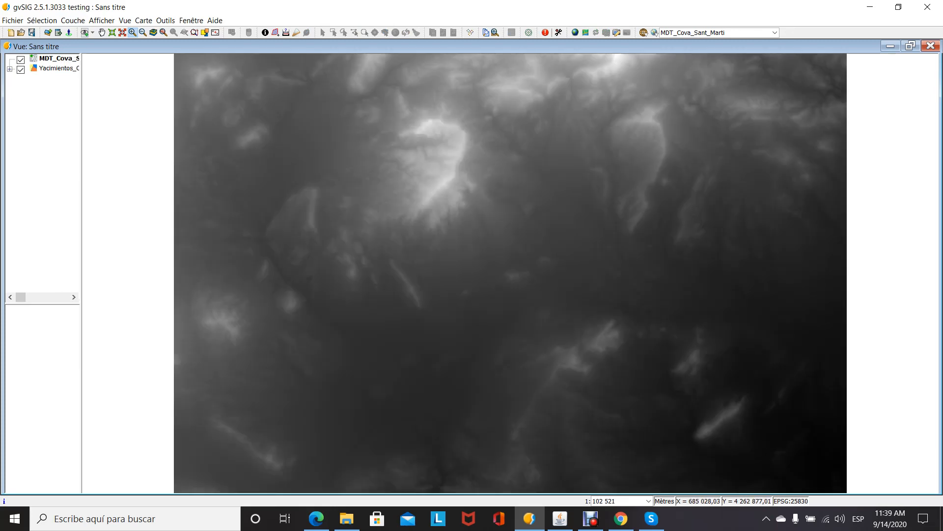
pyautogui.click(72, 20)
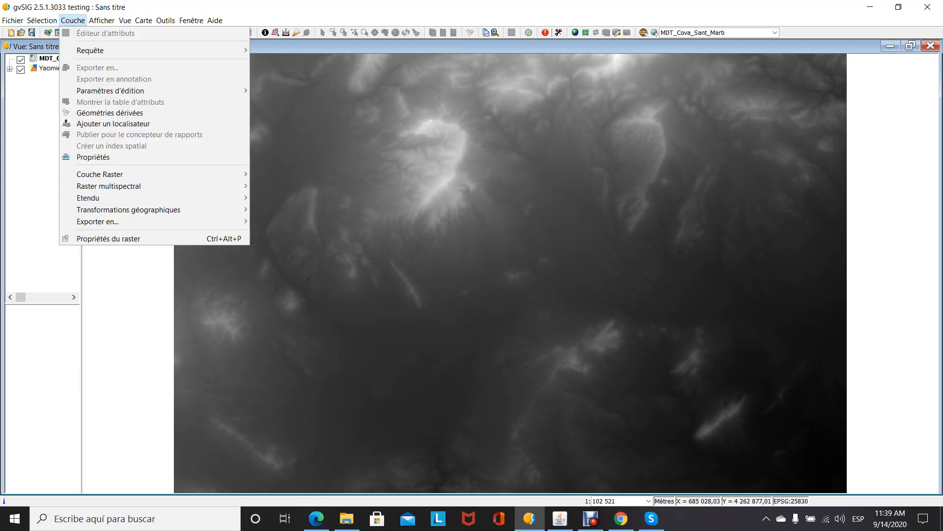
pyautogui.click(43, 162)
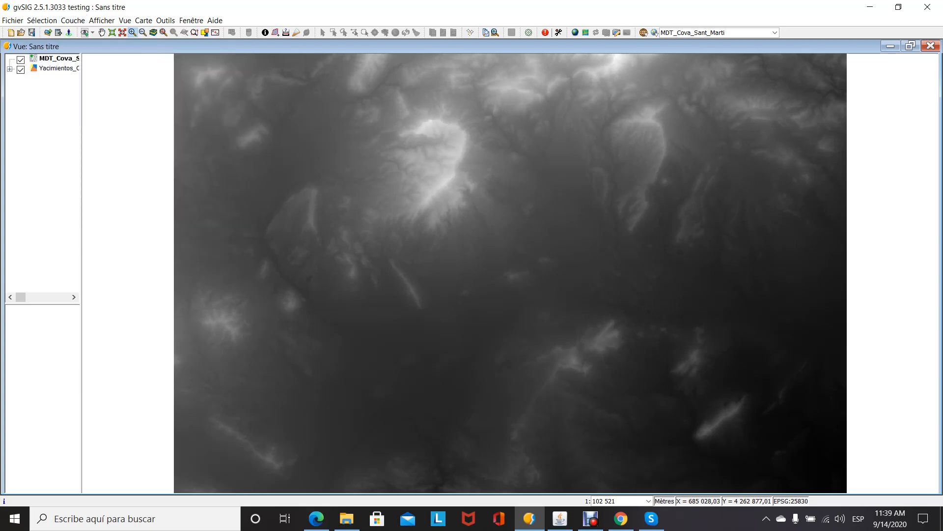
pyautogui.rightClick(62, 58)
pyautogui.click(40, 157)
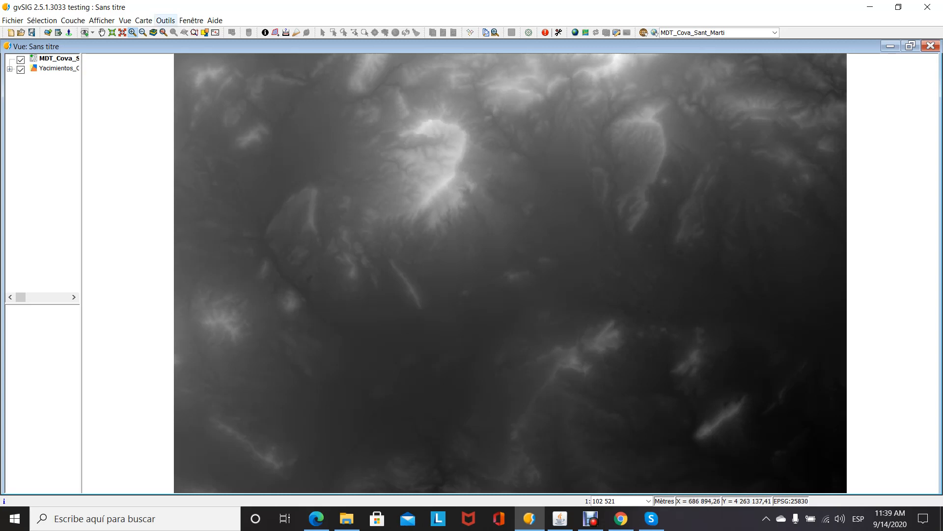
# Step: Open the geoprocessing toolbox and search its algorithms for "vi"
pyautogui.click(166, 21)
pyautogui.moveTo(198, 101)
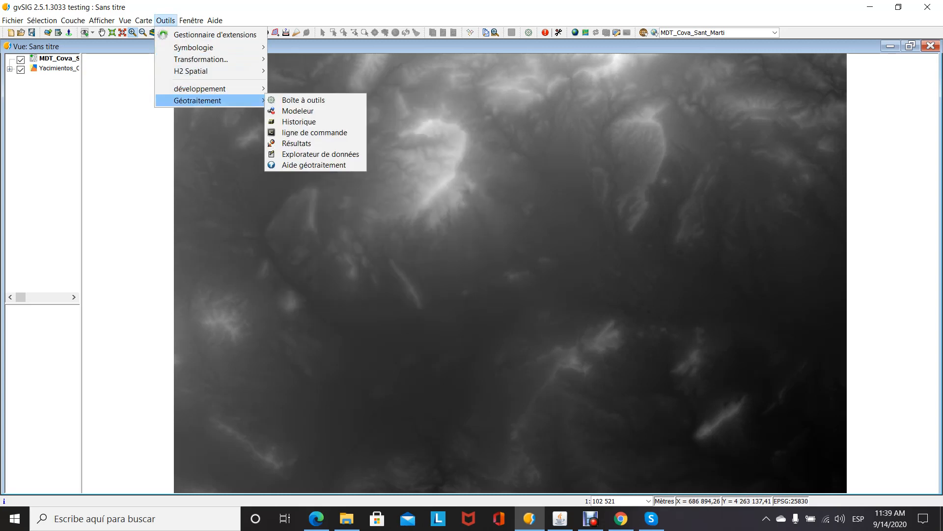
pyautogui.click(303, 100)
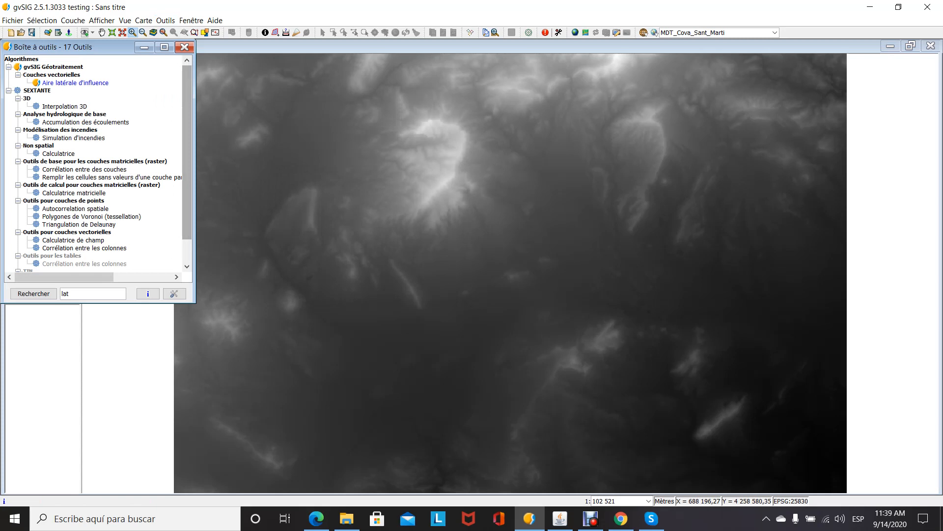
pyautogui.doubleClick(68, 294)
pyautogui.press('BackSpace')
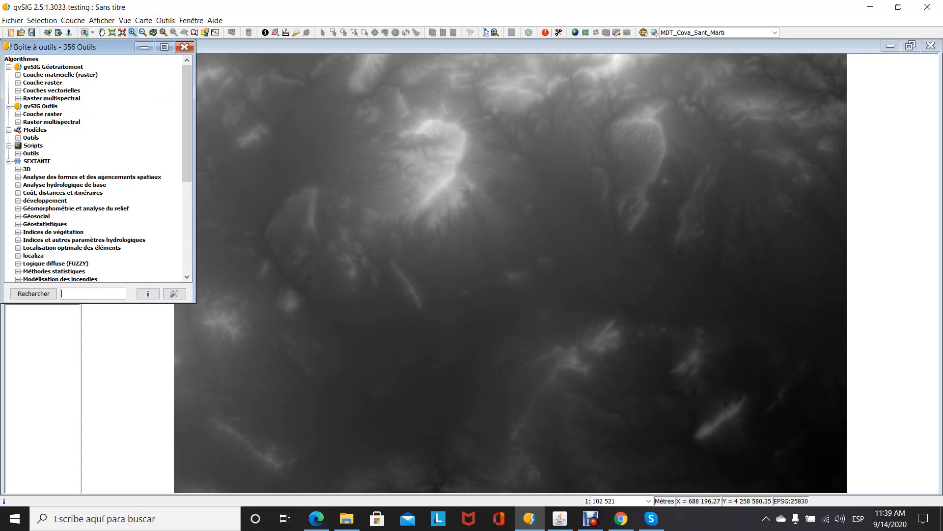
pyautogui.write('vi')
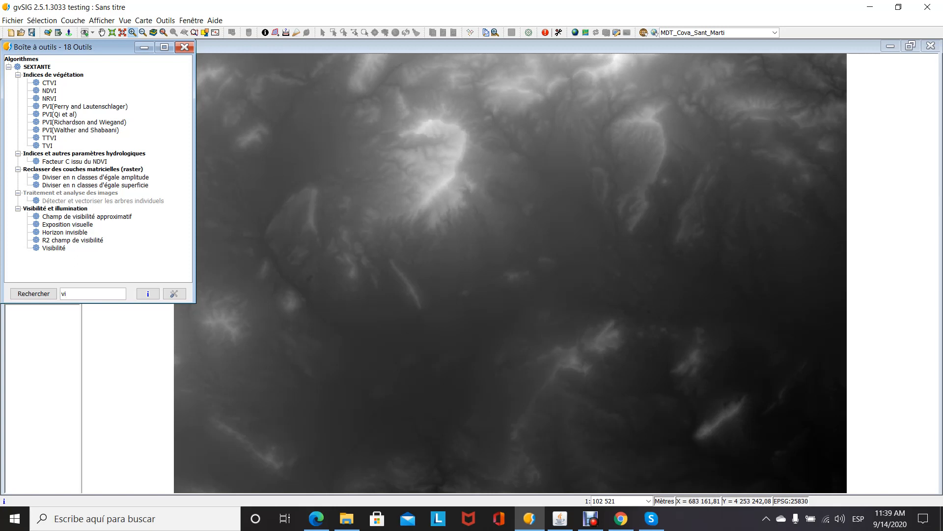
# Step: Clear the toolbox search and look up the Représentation du relief par estompage (illumination) algorithm under Visibilité et illumination
pyautogui.doubleClick(64, 293)
pyautogui.press('BackSpace')
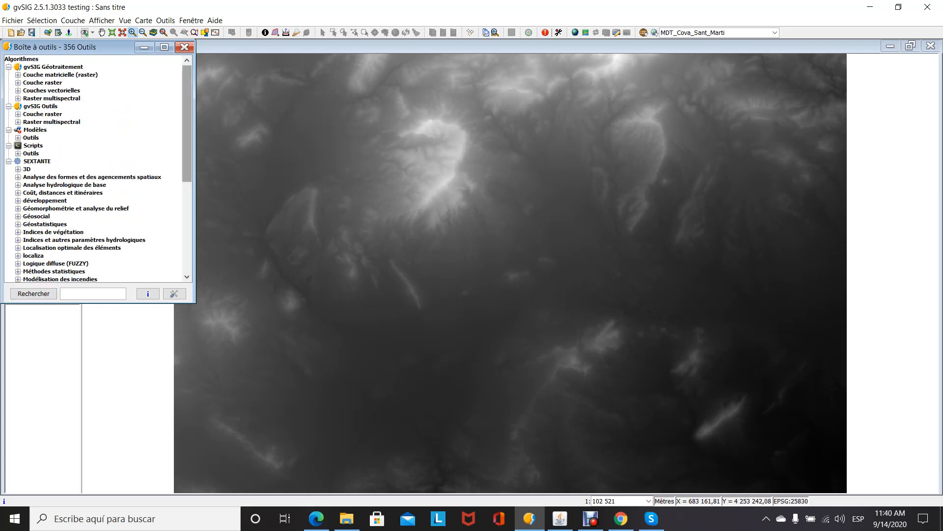
pyautogui.scroll(-2, 99, 167)
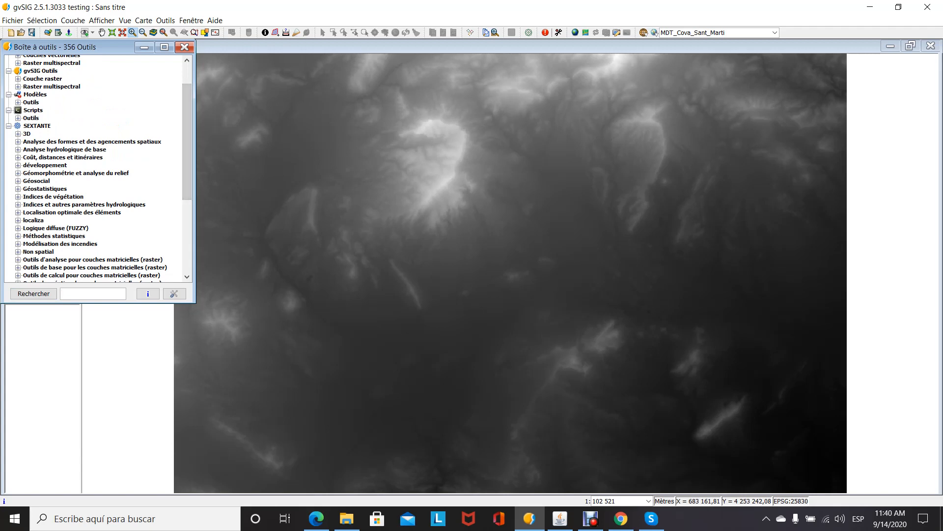
pyautogui.scroll(-6, 98, 168)
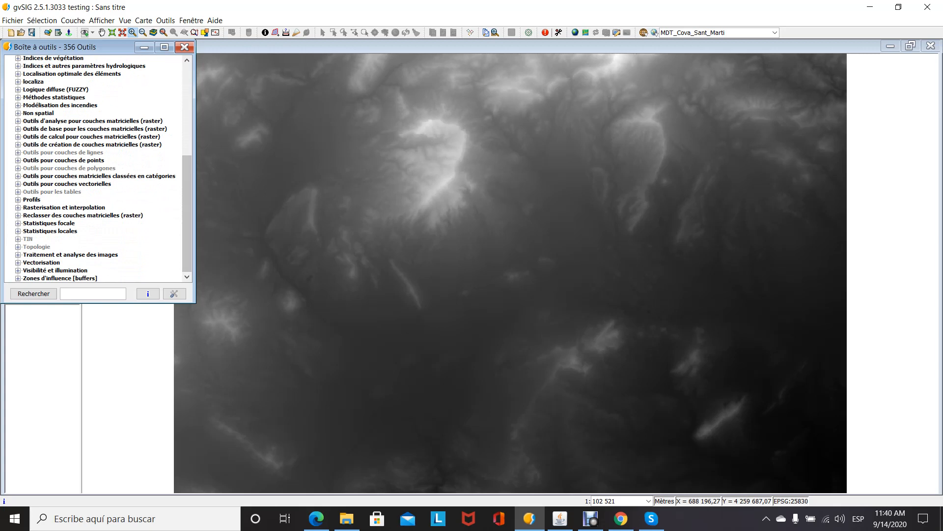
pyautogui.click(18, 271)
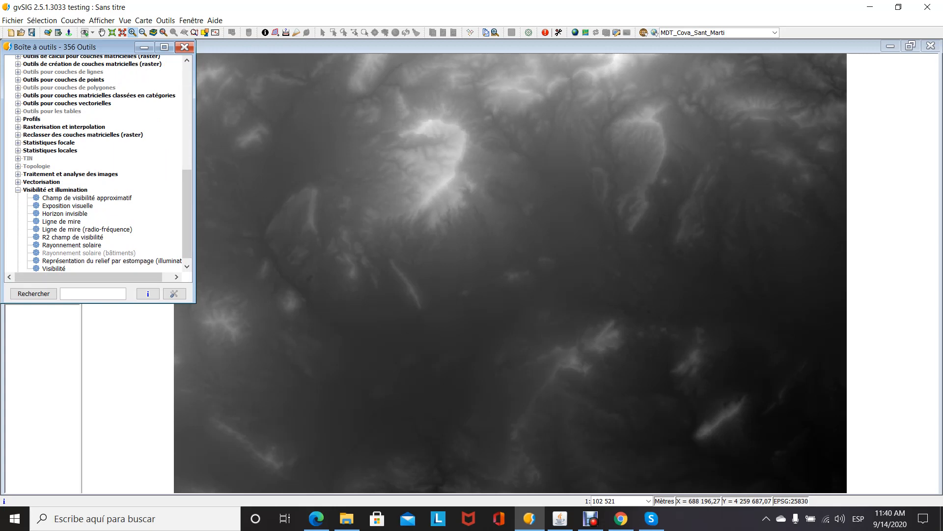
pyautogui.doubleClick(112, 261)
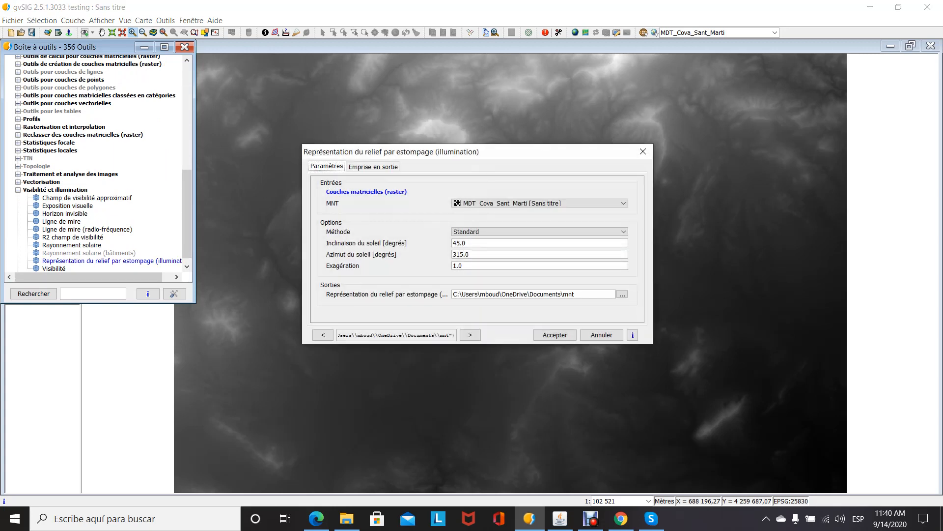
pyautogui.click(643, 152)
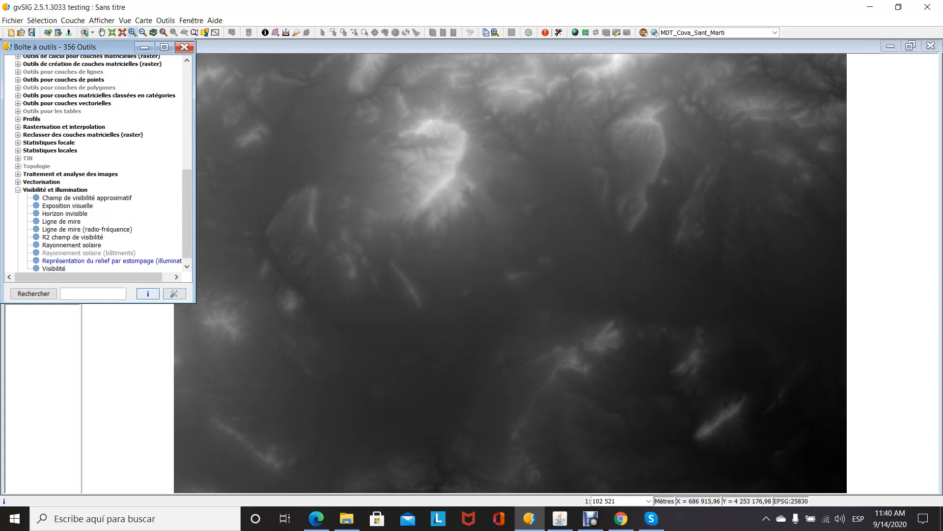
# Step: Find the relief shading tool by searching "repr", open it, and choose MDT_Cova_Sant_Marti as MNT with the Standard method
pyautogui.write('repr')
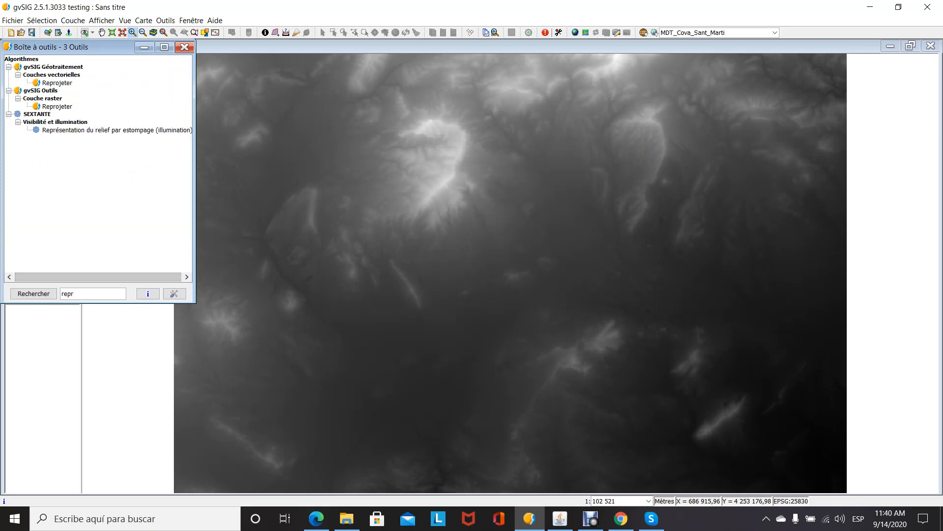
pyautogui.doubleClick(117, 131)
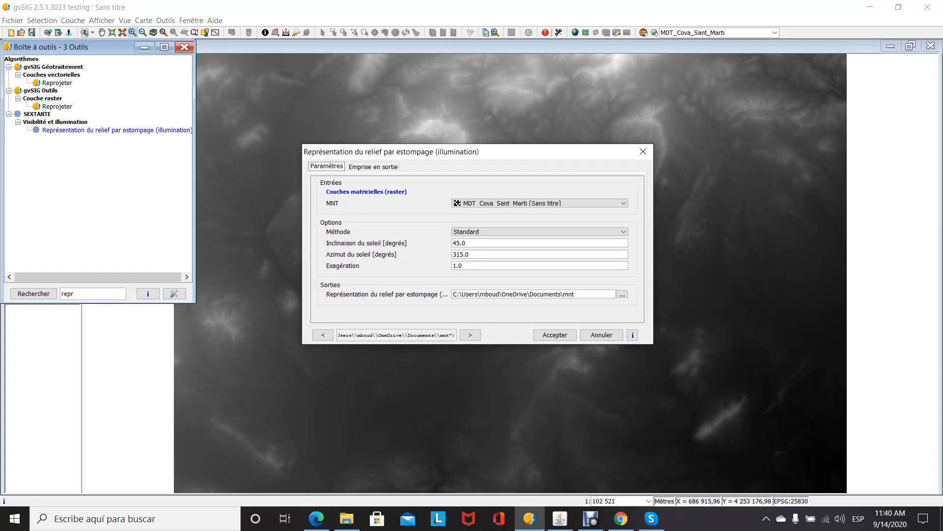
pyautogui.click(623, 202)
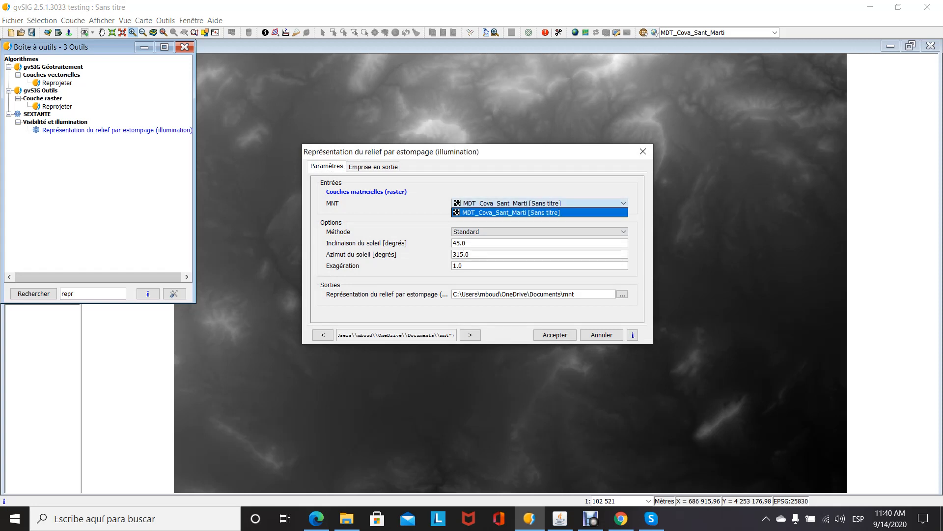
pyautogui.click(539, 213)
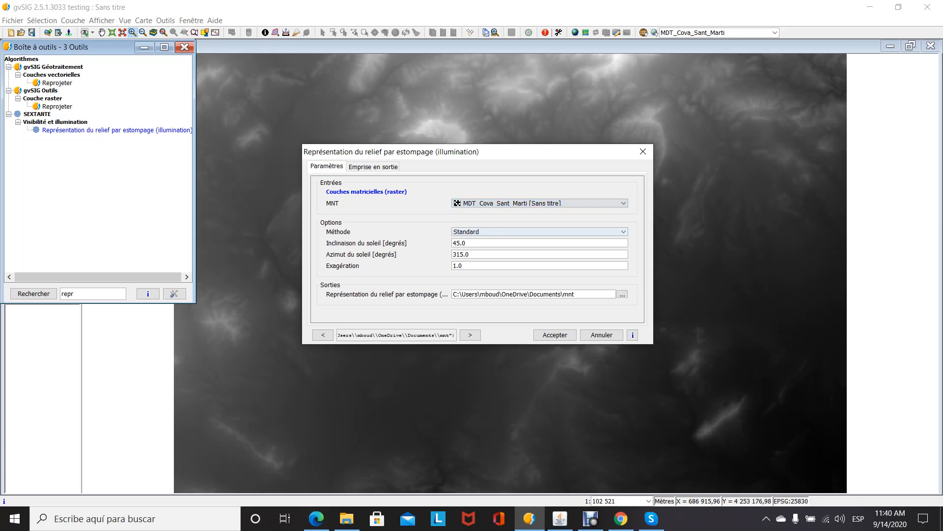
pyautogui.click(623, 232)
pyautogui.click(466, 240)
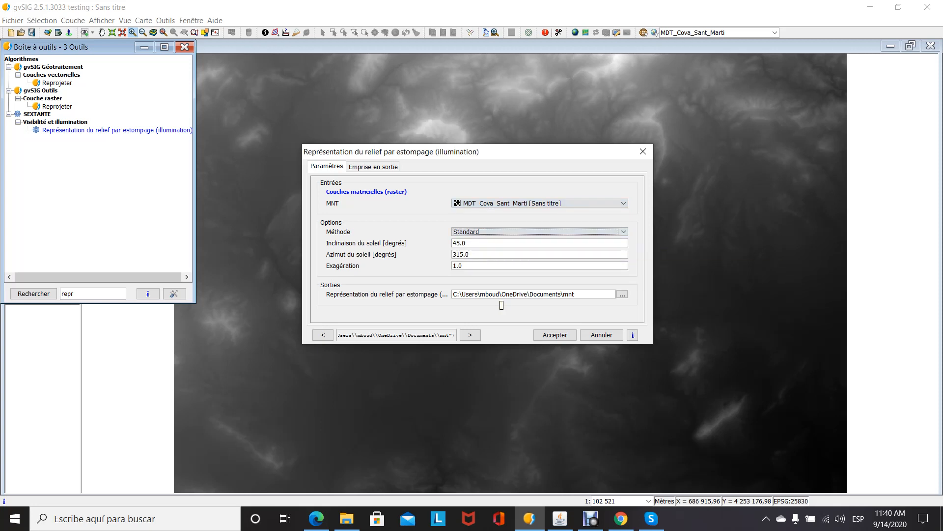
# Step: Set the shaded relief's output file to mnt_covasm in the Documents folder
pyautogui.click(622, 294)
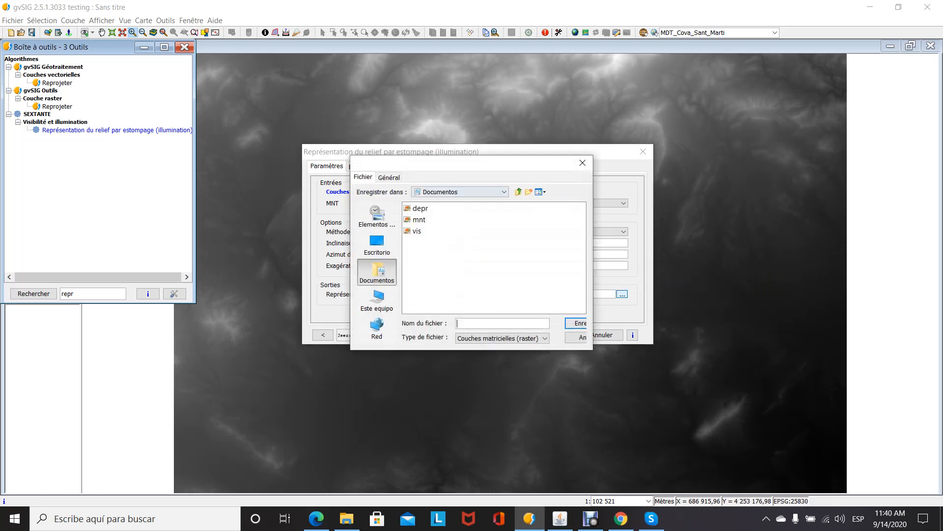
pyautogui.write('mnt_covasm')
pyautogui.press('Return')
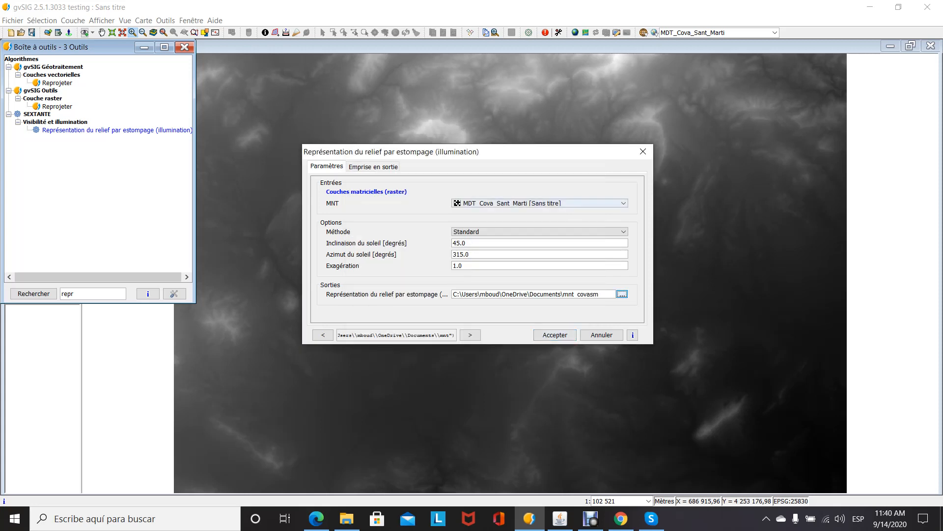
# Step: Use the MDT_Cova_Sant_Marti layer's extent for the output, run the relief shading, and close the toolbox
pyautogui.click(373, 167)
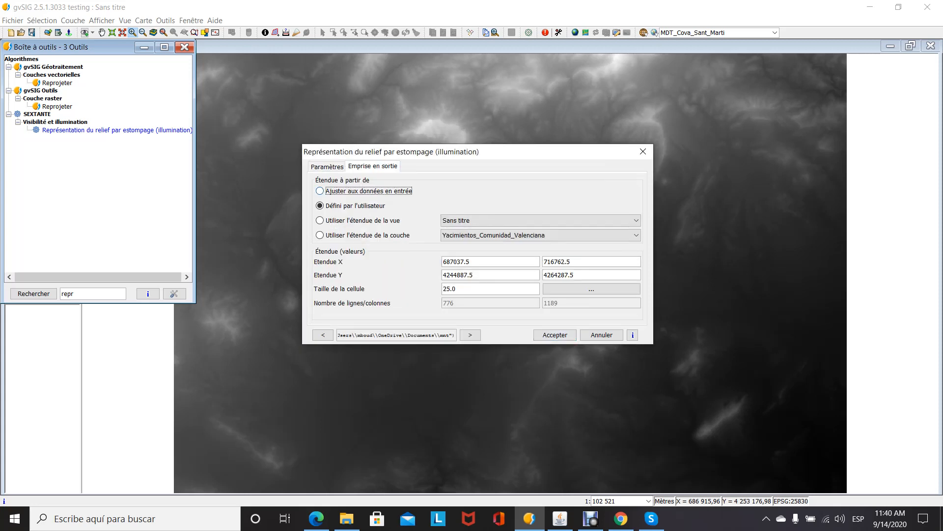
pyautogui.click(319, 235)
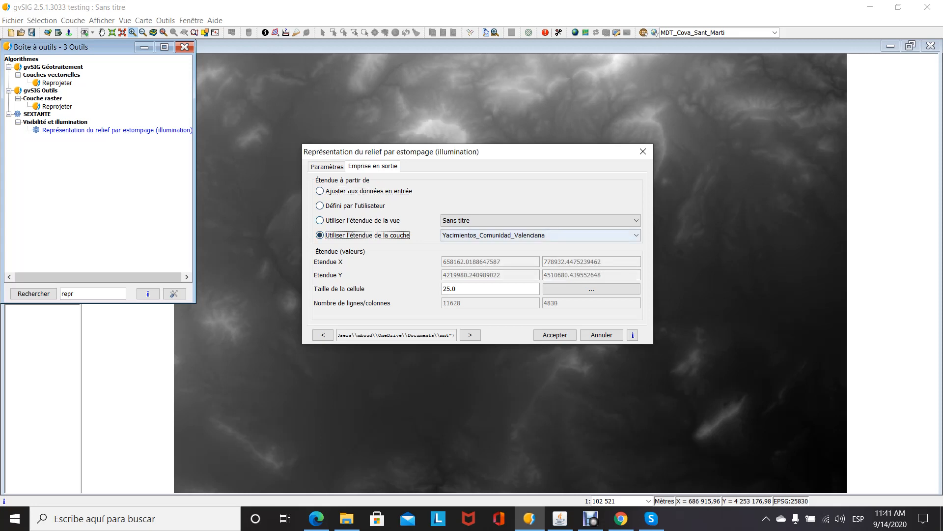
pyautogui.click(540, 235)
pyautogui.press('Down')
pyautogui.press('Return')
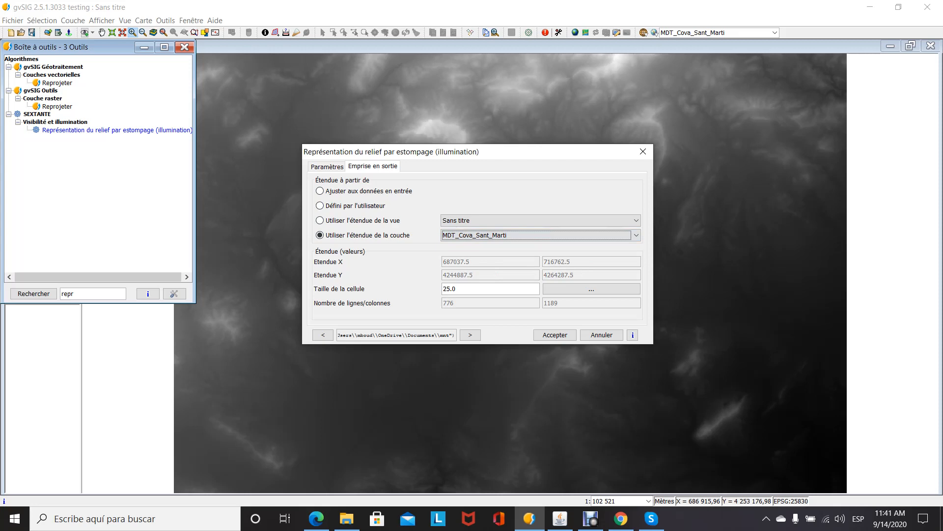
pyautogui.click(555, 332)
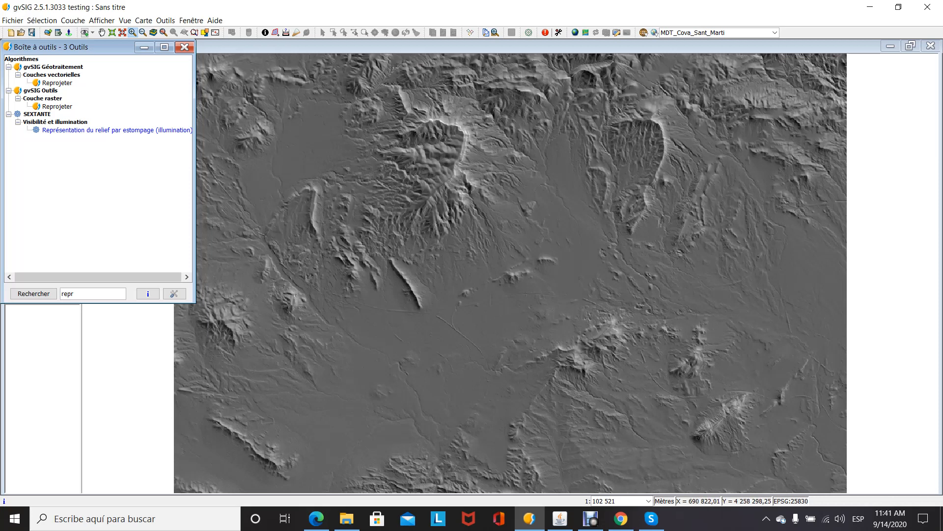
pyautogui.click(184, 47)
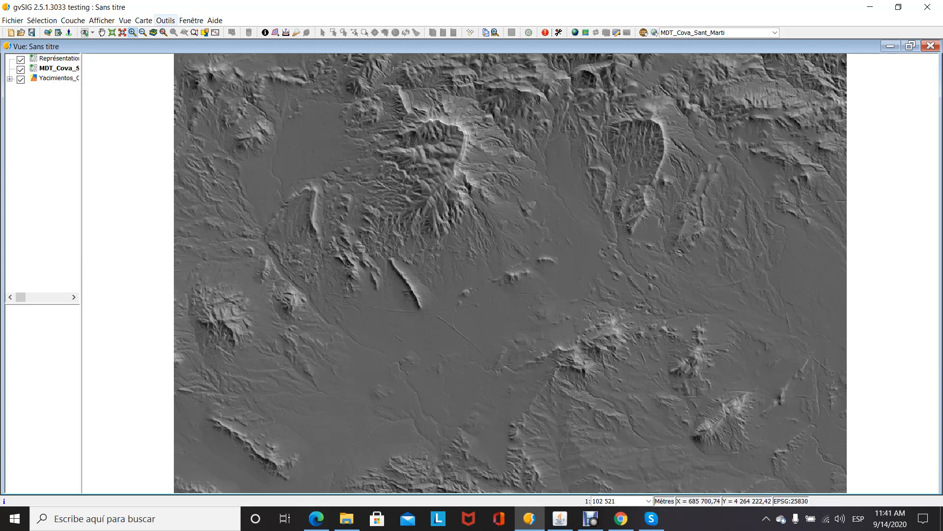
# Step: Reopen the geoprocessing toolbox, search for "vi", and open the Visibilité algorithm
pyautogui.click(166, 20)
pyautogui.moveTo(197, 100)
pyautogui.click(303, 99)
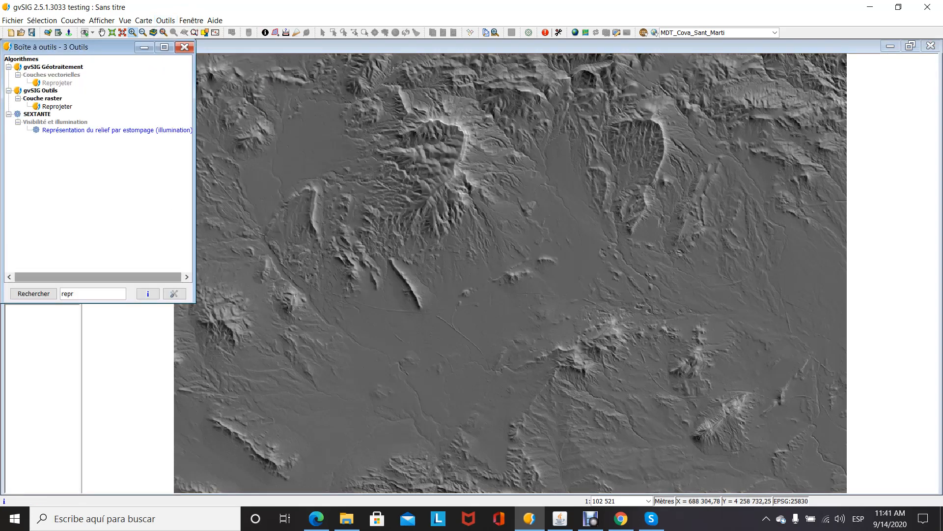
pyautogui.doubleClick(67, 294)
pyautogui.press('BackSpace')
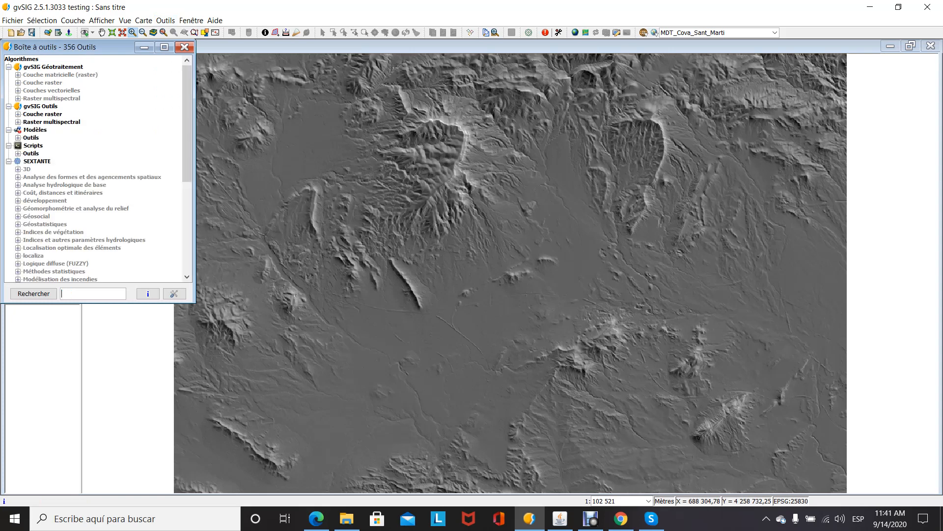
pyautogui.write('vias')
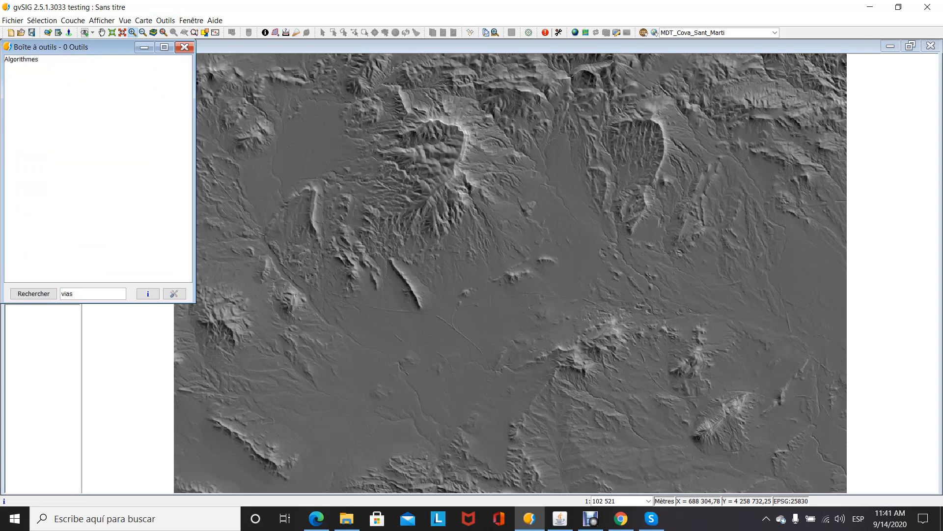
pyautogui.press('BackSpace')
pyautogui.press('BackSpace')
pyautogui.click(55, 208)
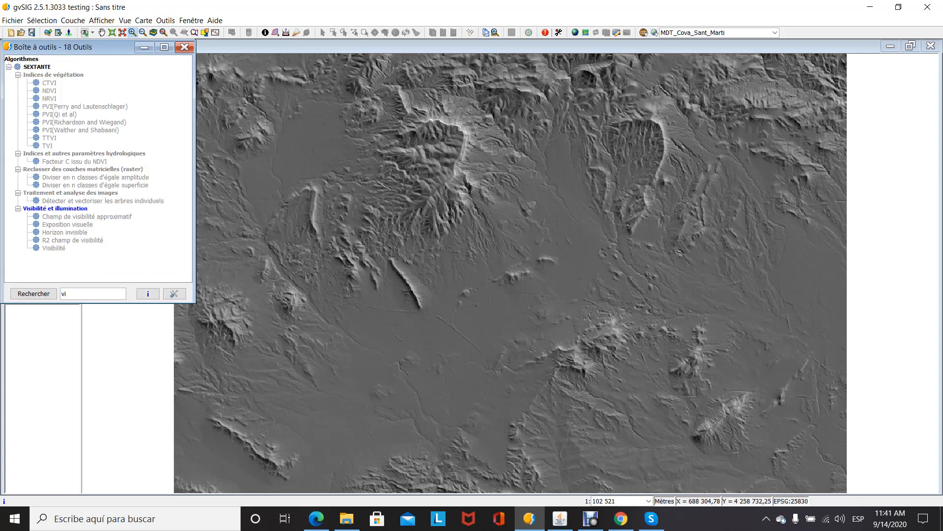
pyautogui.doubleClick(54, 248)
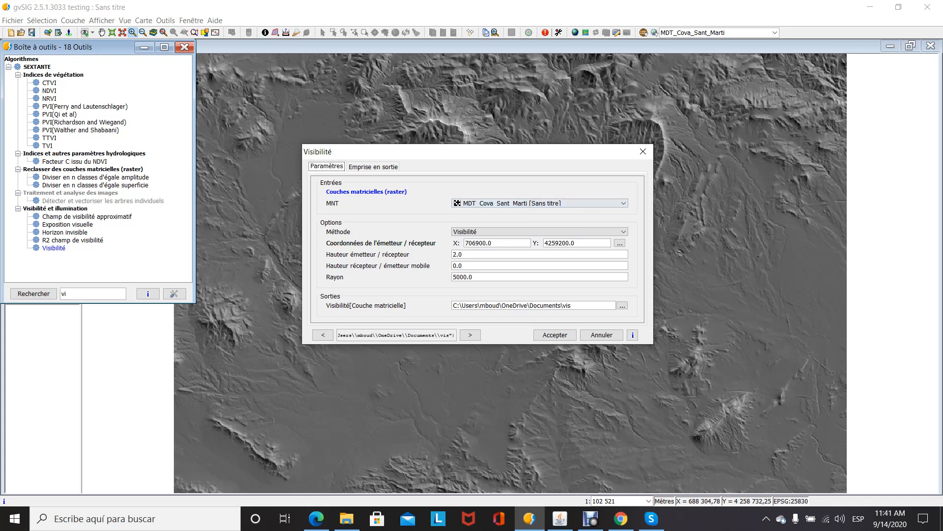
# Step: Choose MDT_Cova_Sant_Marti as the visibility analysis's MNT and Visibilité as its method
pyautogui.click(541, 203)
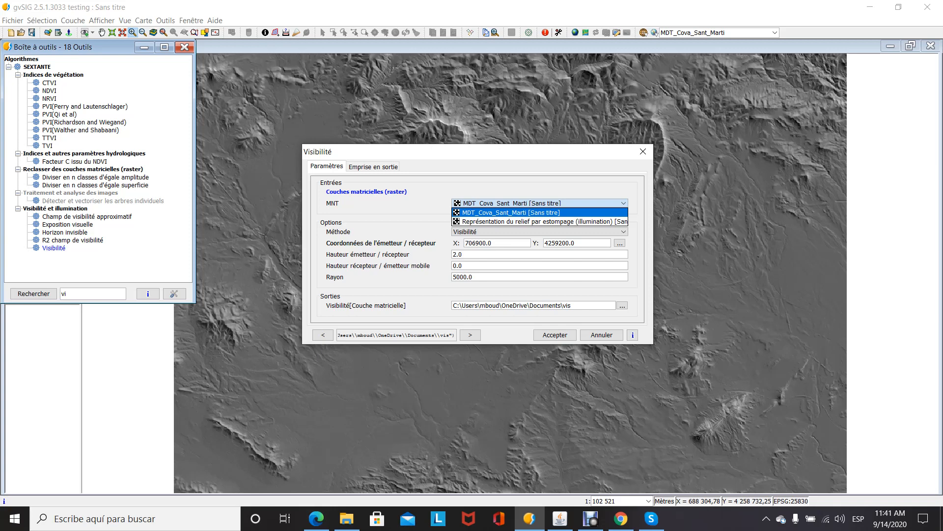
pyautogui.click(539, 213)
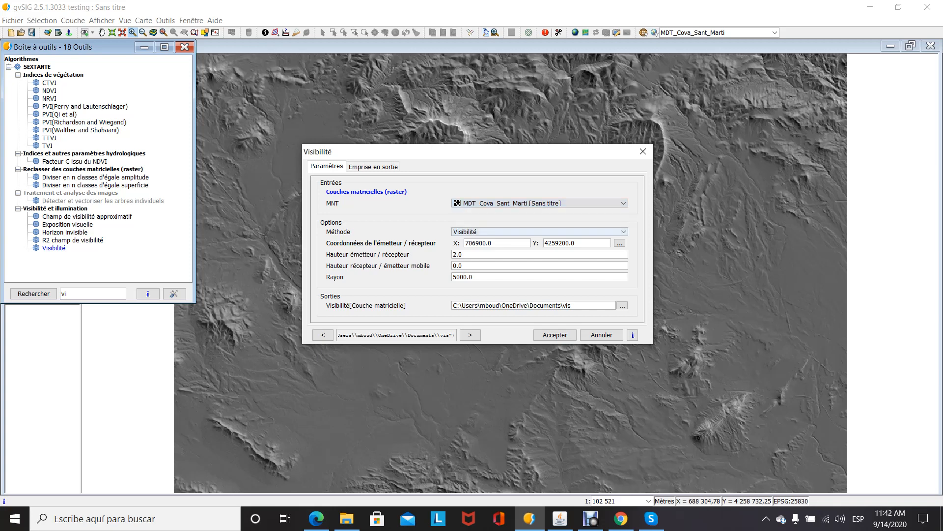
pyautogui.click(539, 232)
pyautogui.click(540, 239)
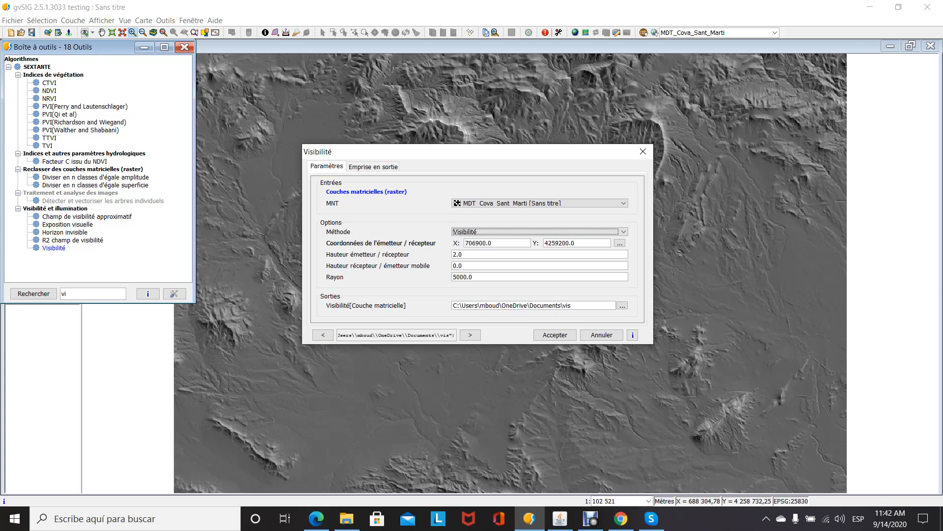
pyautogui.click(464, 254)
# Step: Set the visibility output file to visibiulite in Documents, run the analysis, and close the toolbox
pyautogui.click(622, 305)
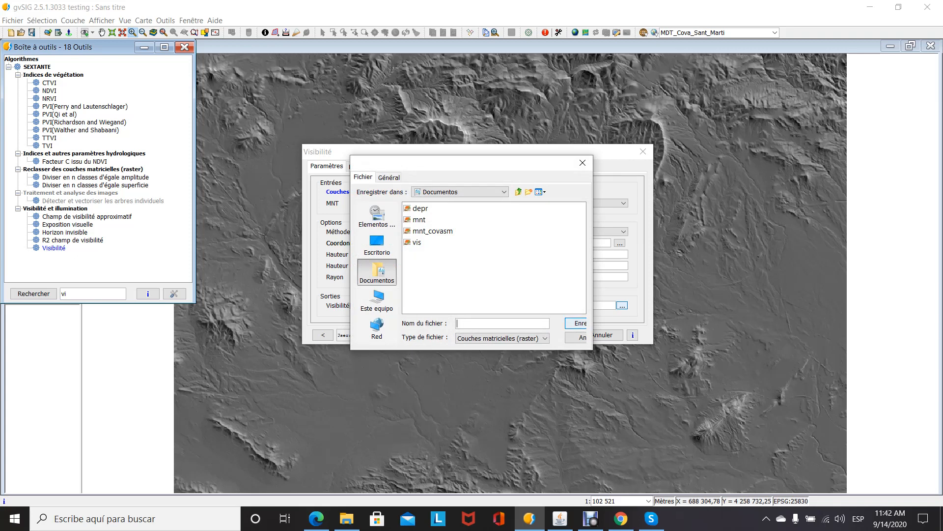
pyautogui.write('visibiulite')
pyautogui.click(576, 323)
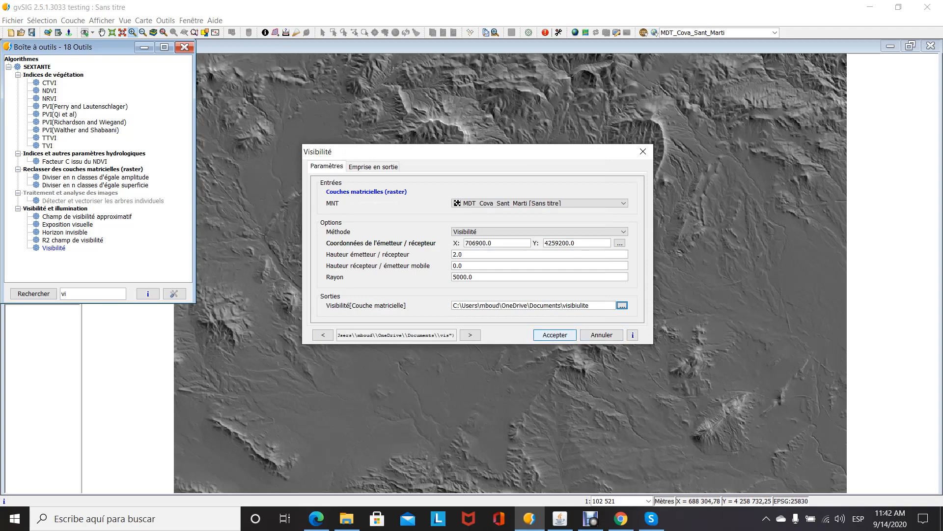
pyautogui.click(555, 334)
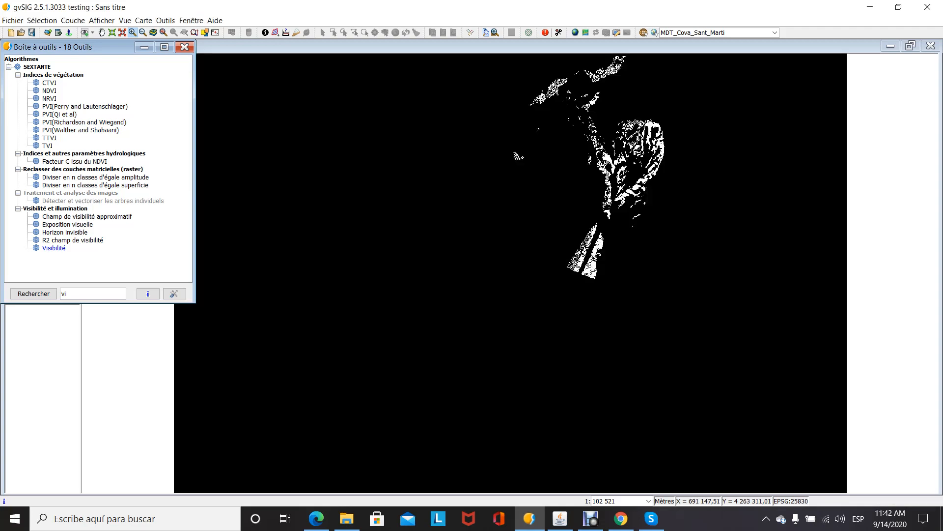
pyautogui.click(185, 47)
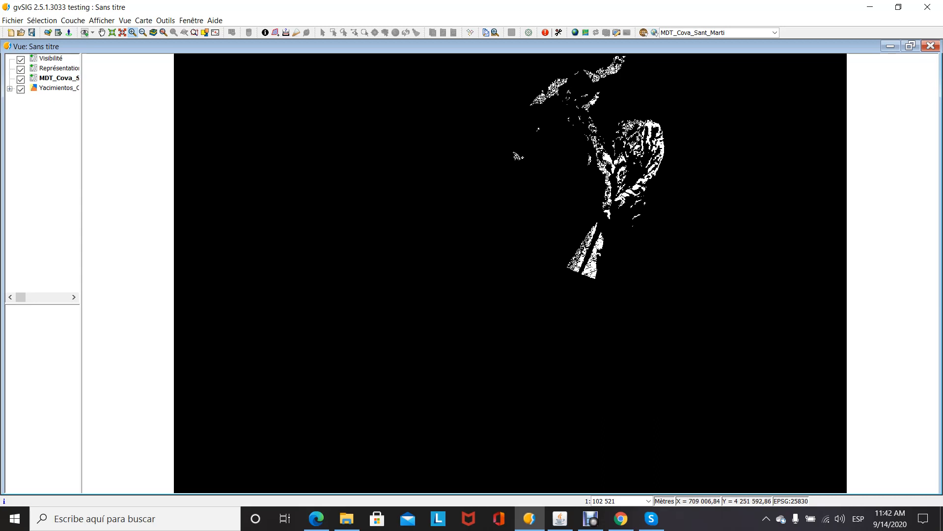
pyautogui.rightClick(49, 58)
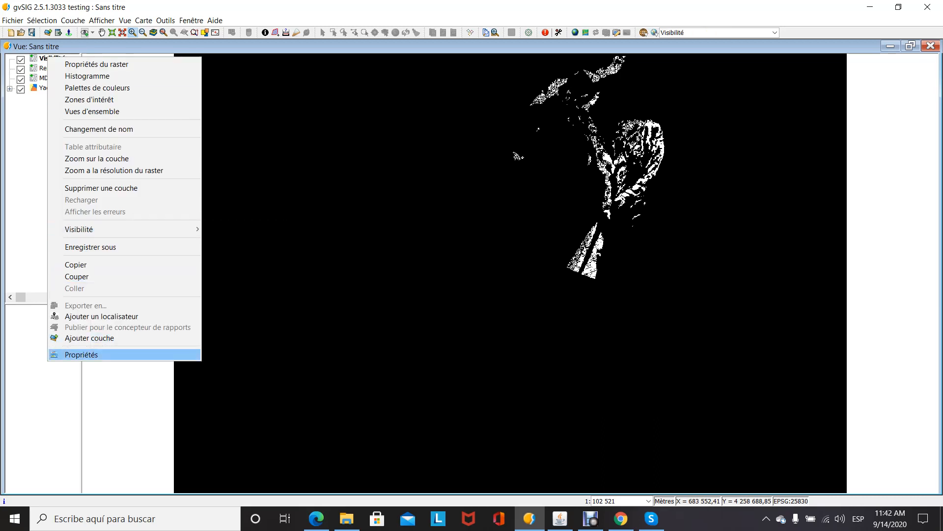
pyautogui.press('Return')
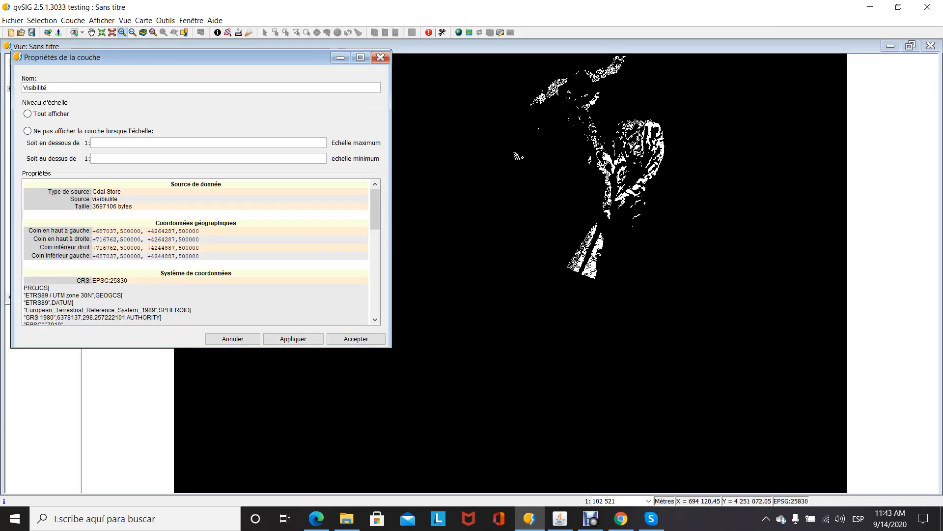
pyautogui.click(380, 57)
# Step: Activate per-channel transparency in the Visibilité layer's raster properties, accept it, and hide the layer
pyautogui.rightClick(63, 58)
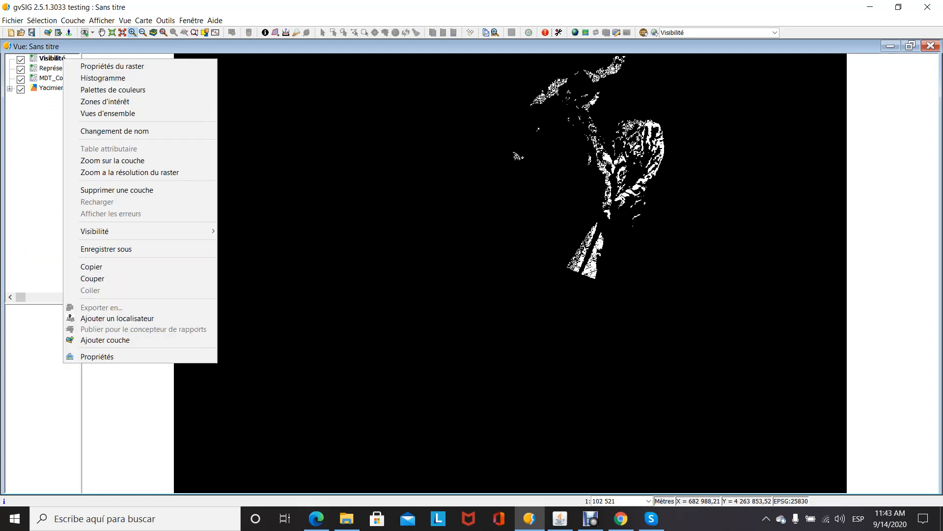
pyautogui.click(112, 66)
pyautogui.click(119, 63)
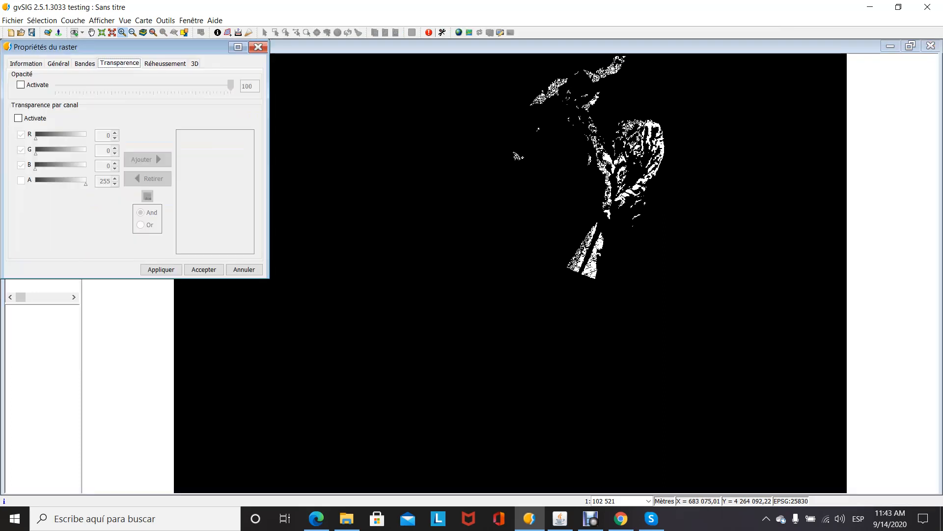
pyautogui.click(19, 118)
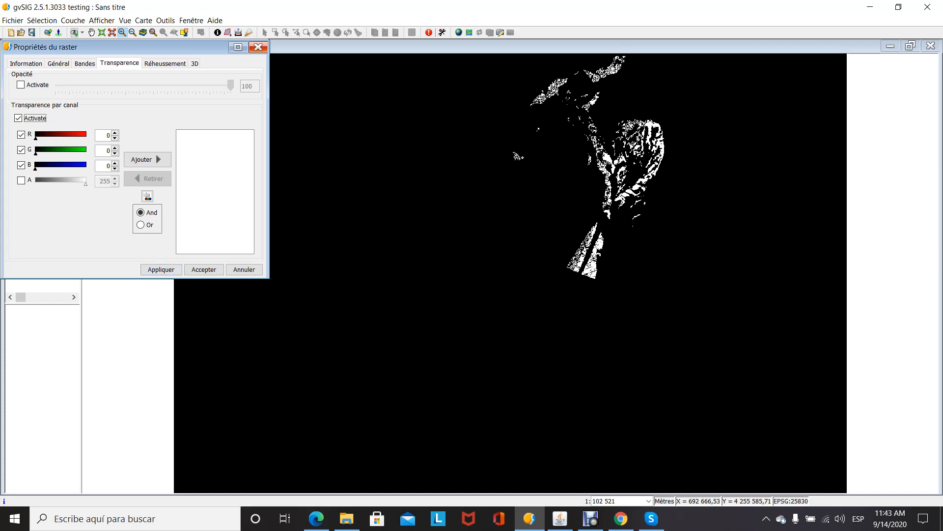
pyautogui.click(204, 270)
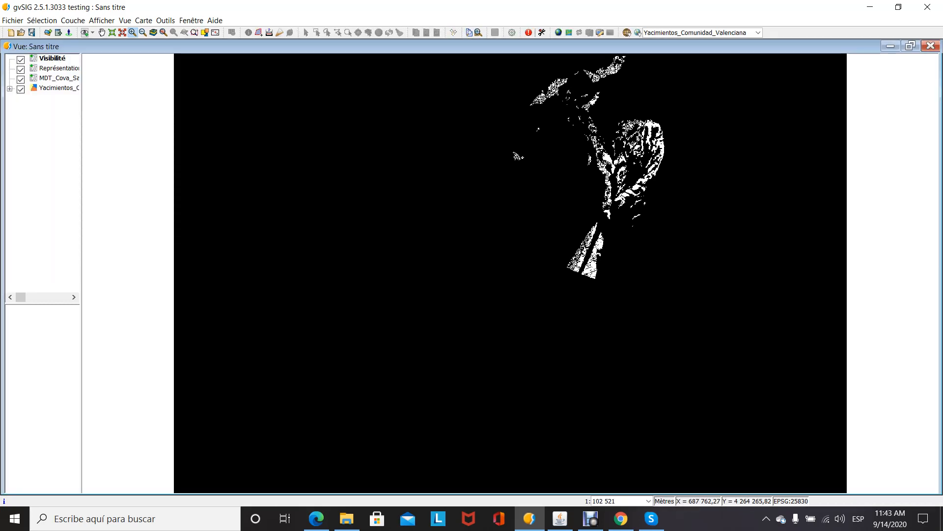
pyautogui.click(20, 60)
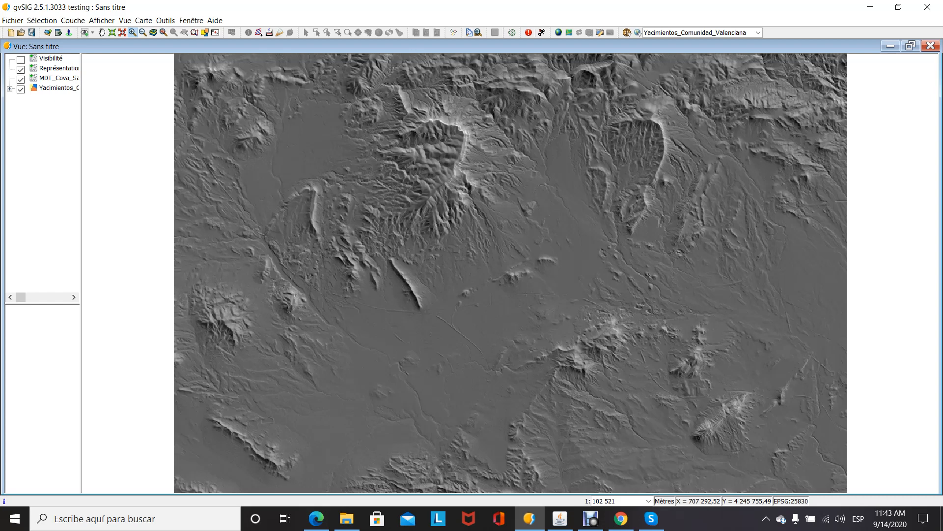
pyautogui.moveTo(620, 518)
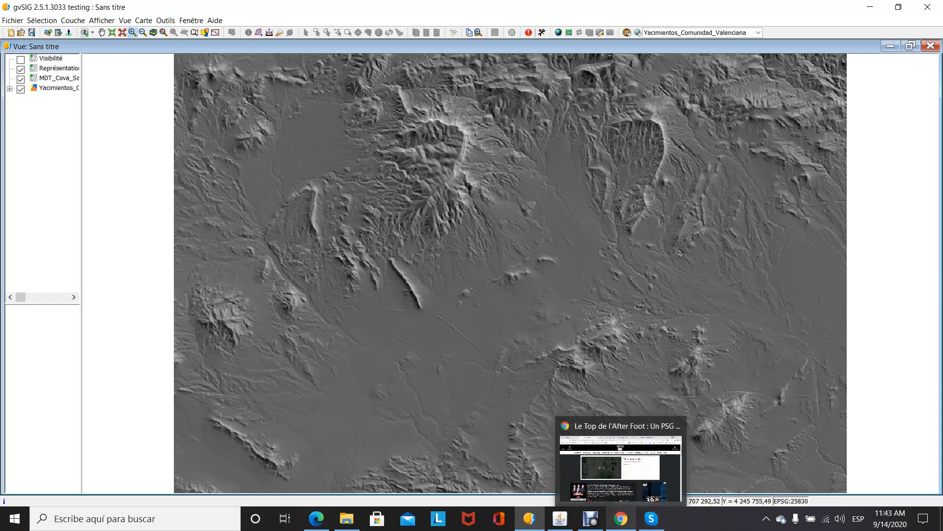
pyautogui.moveTo(591, 518)
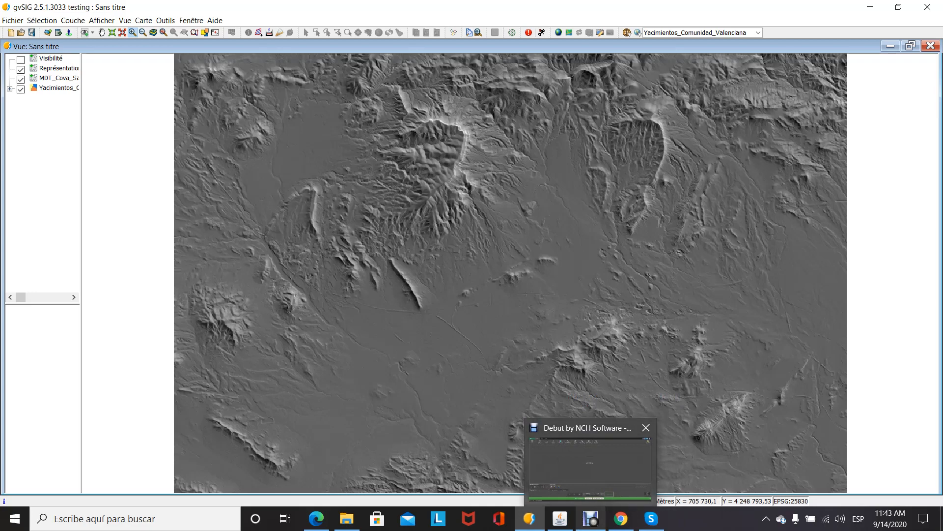
pyautogui.click(590, 464)
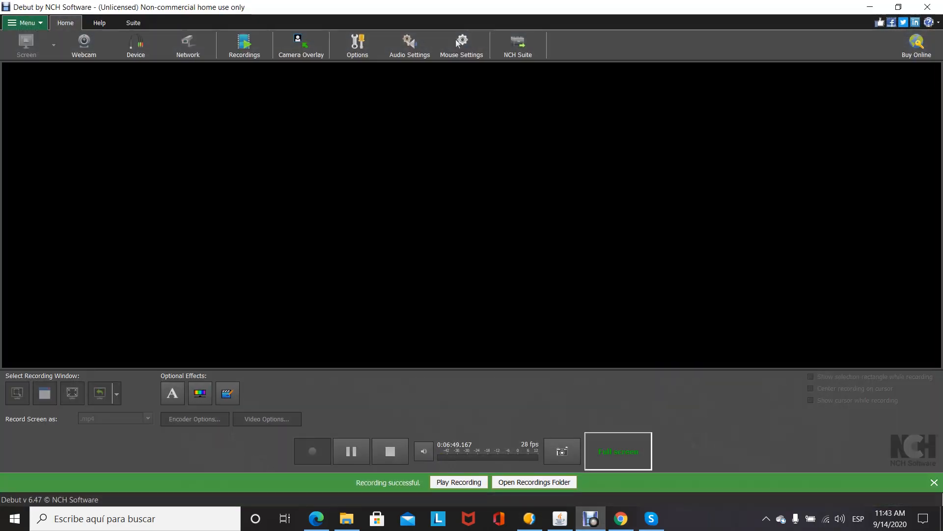